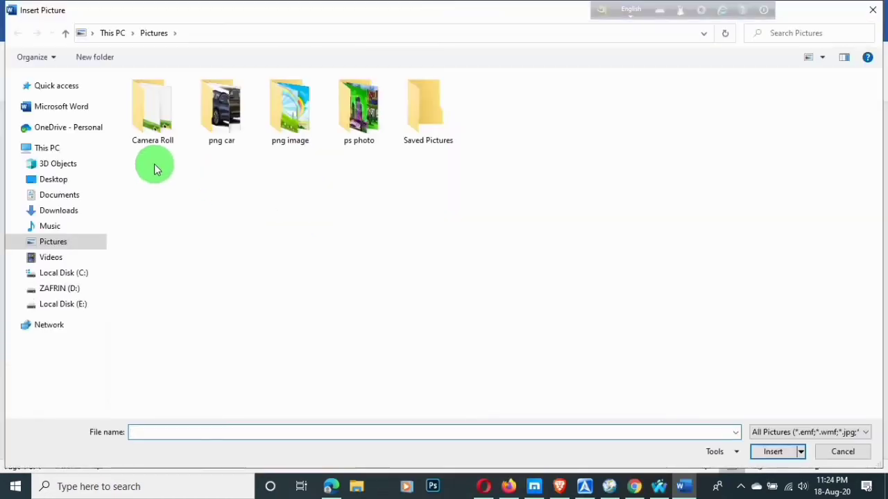
- Fill the wave-edged shape with the picture jas.png from the "new ms" folder on the Desktop
{"action": "left_click", "coordinate": [61, 183]}
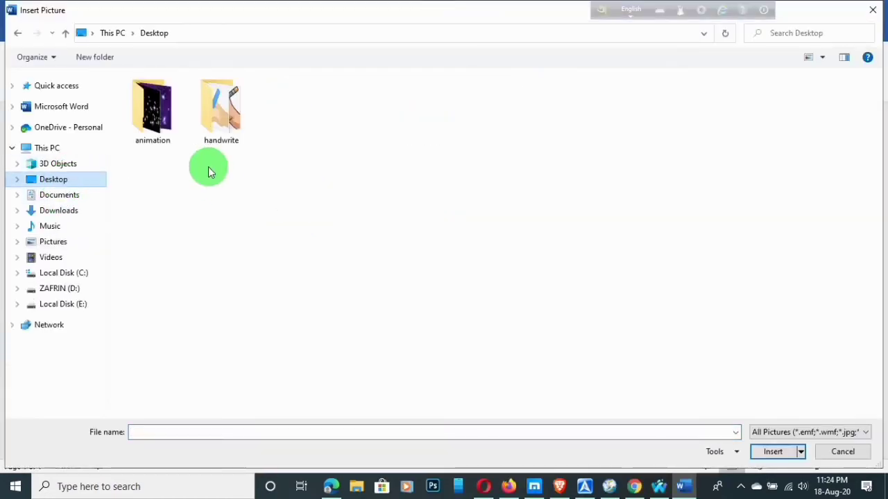
{"action": "double_click", "coordinate": [425, 124]}
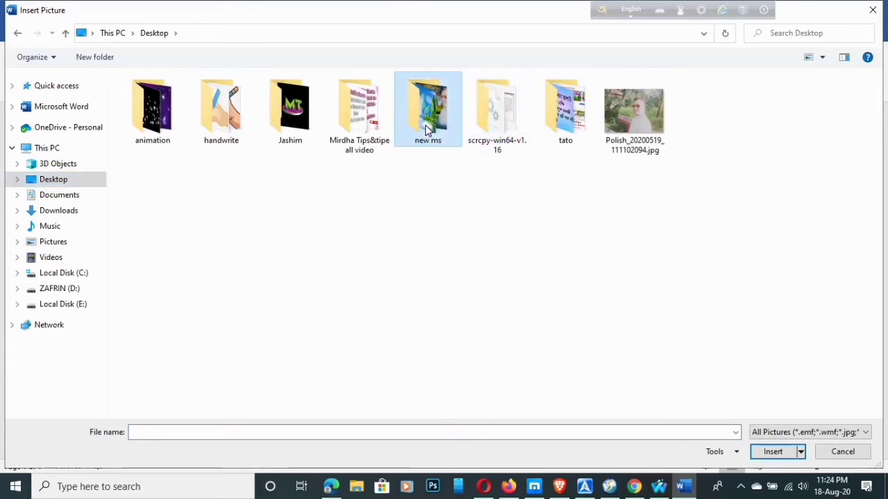
{"action": "left_click", "coordinate": [436, 134]}
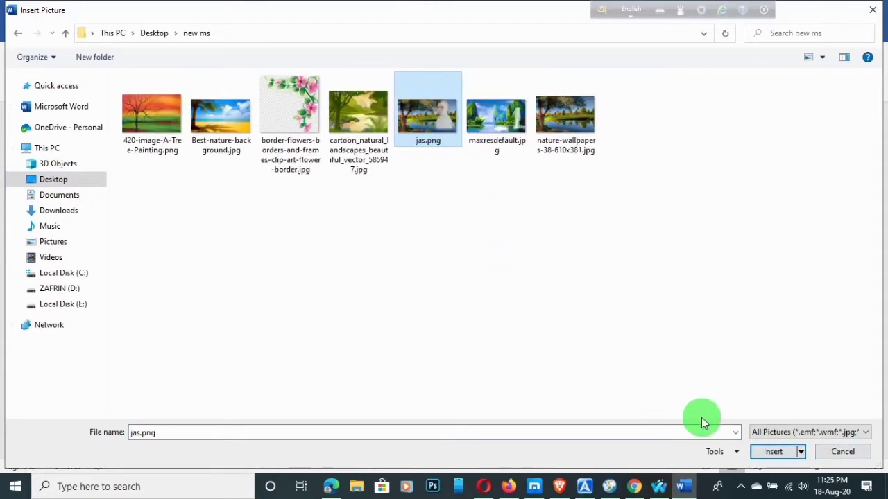
{"action": "left_click", "coordinate": [773, 454]}
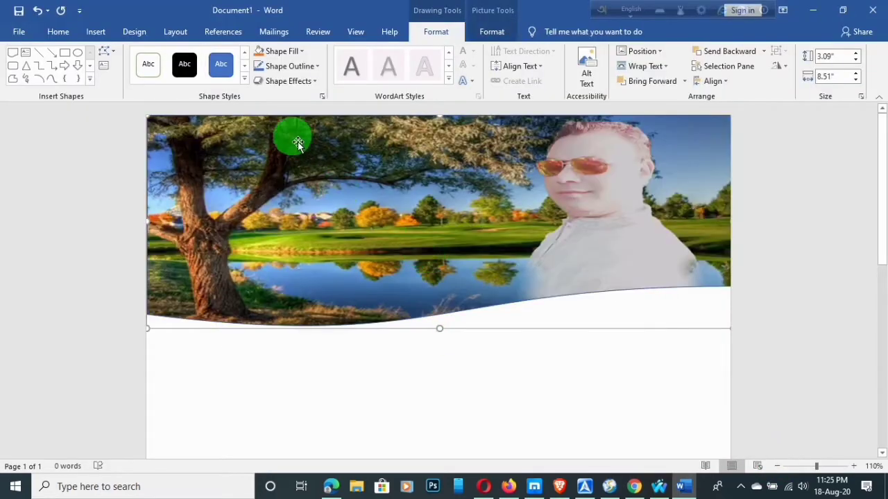
- Apply the first bevel preset in the second row of bevels to the picture-filled shape
{"action": "left_click", "coordinate": [305, 81]}
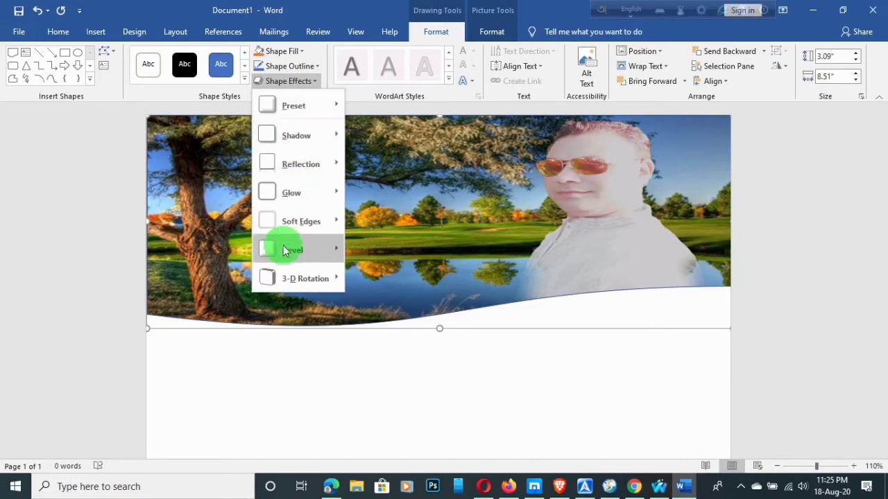
{"action": "mouse_move", "coordinate": [288, 251]}
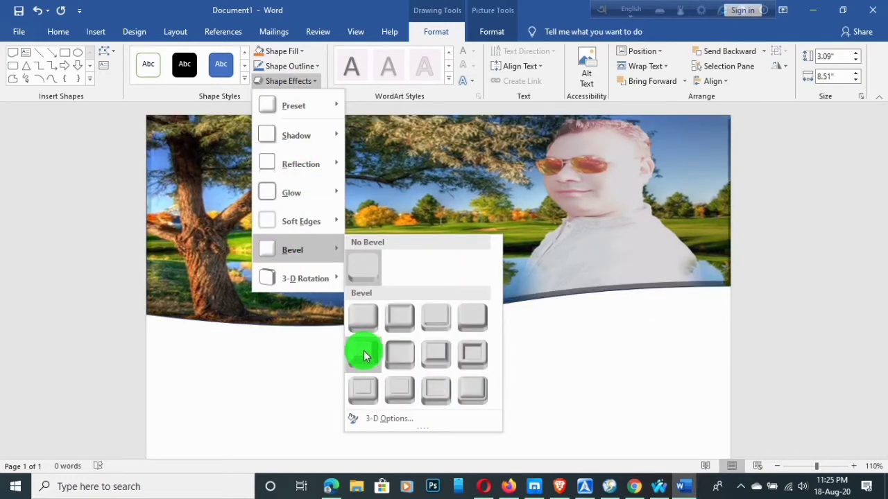
{"action": "left_click", "coordinate": [365, 356]}
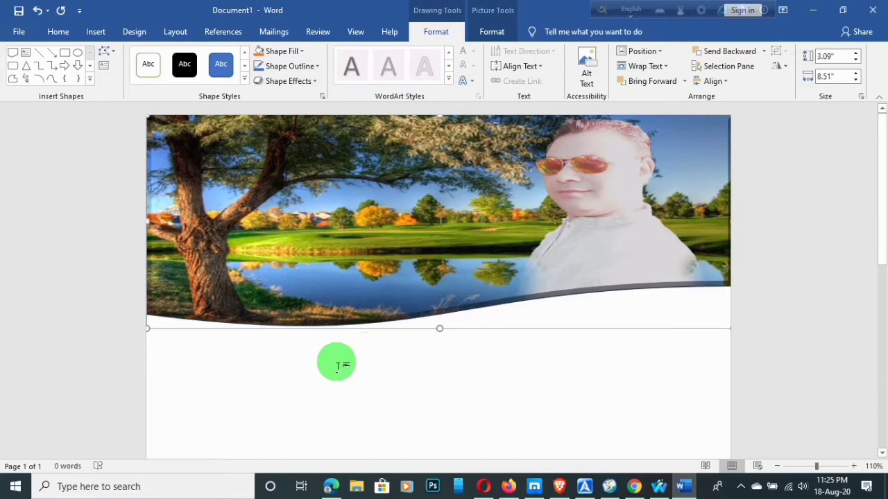
- Enter the heading text "August 2020" in the document below the picture-filled shape
{"action": "left_click", "coordinate": [397, 360]}
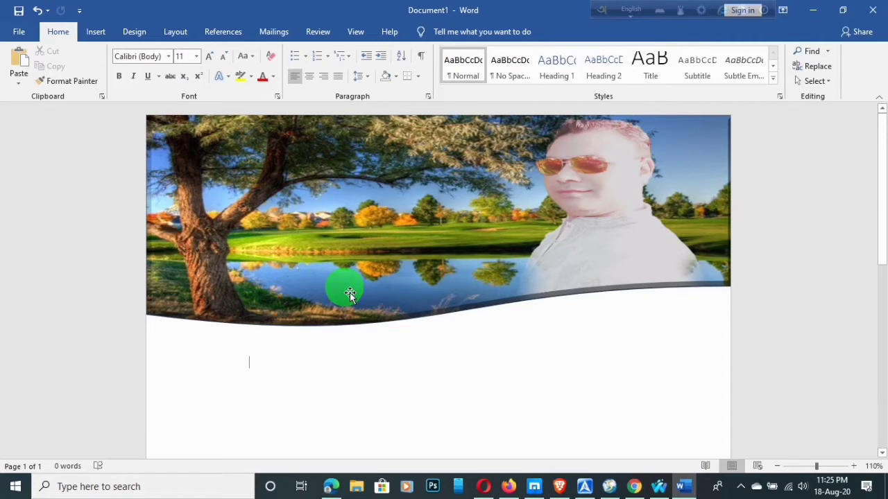
{"action": "type", "text": "u"}
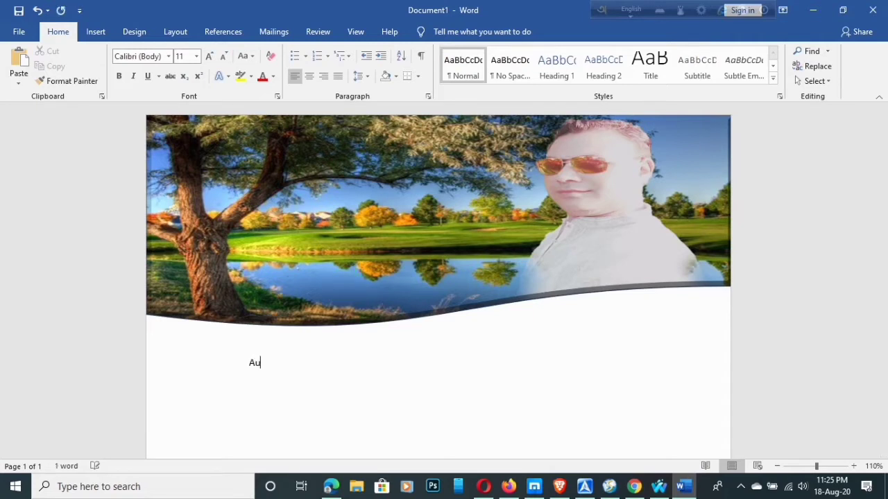
{"action": "type", "text": "g"}
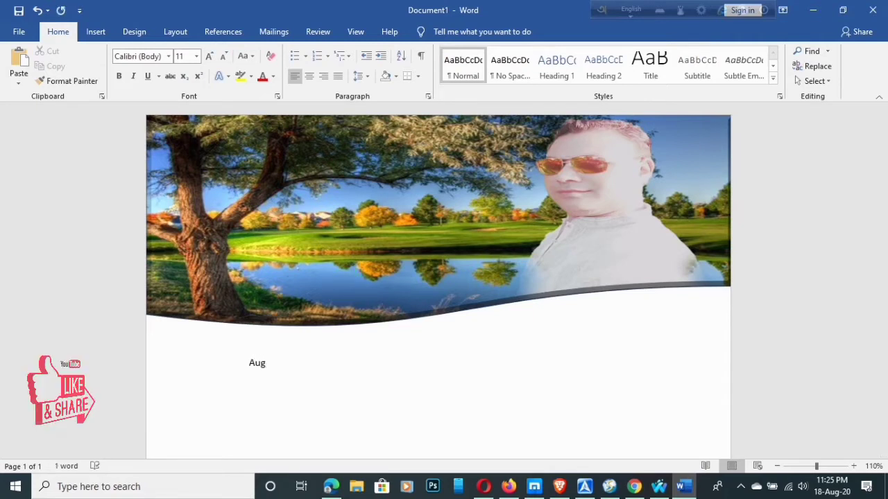
{"action": "type", "text": "us"}
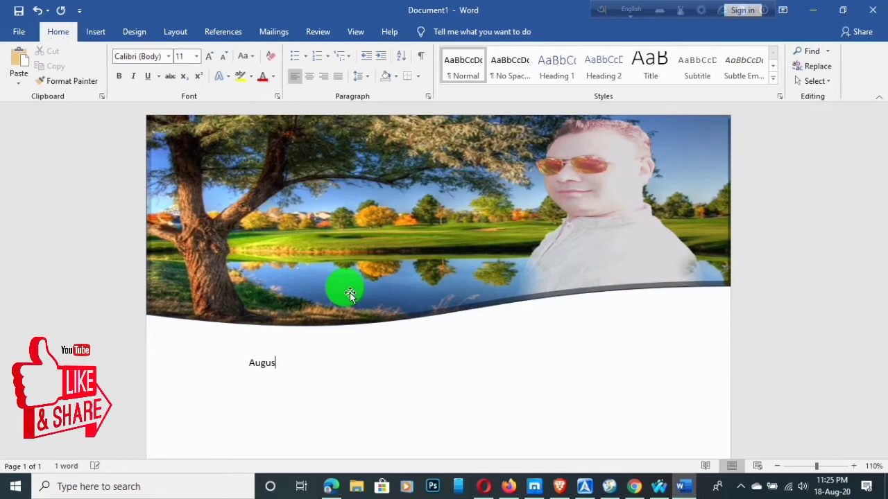
{"action": "type", "text": "t 2"}
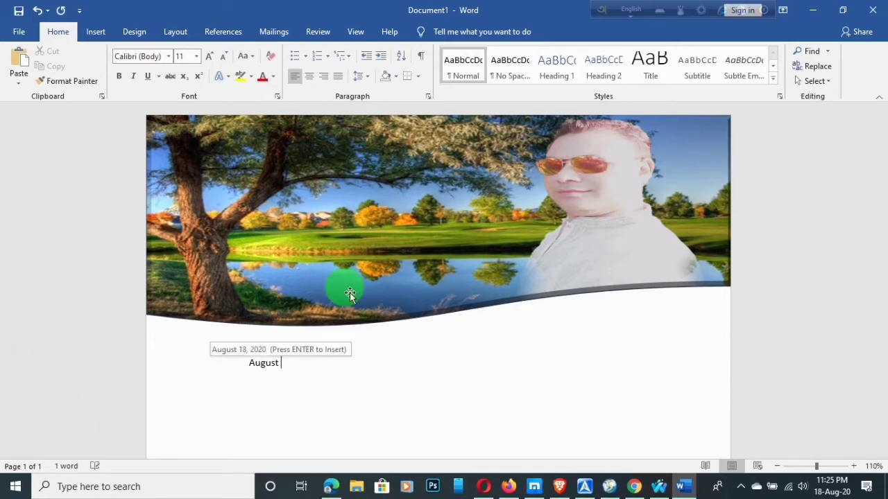
{"action": "type", "text": "020"}
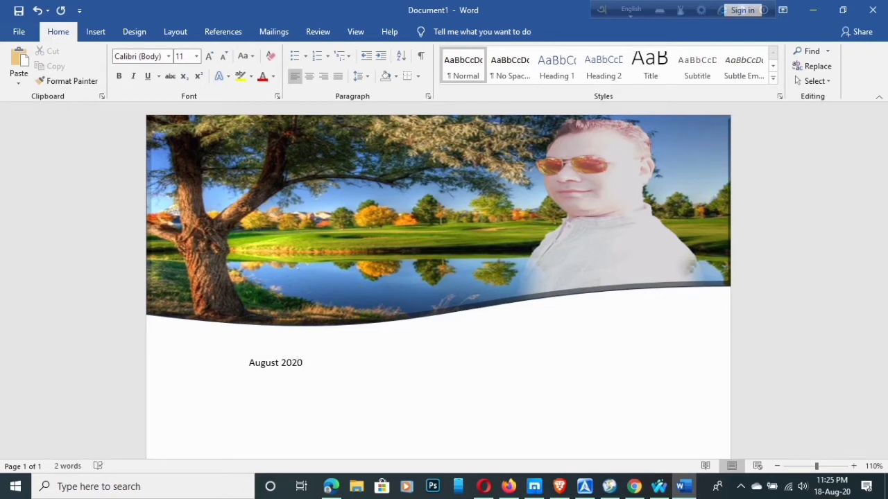
- Set the "August 2020" heading to font size 36 and centre it
{"action": "left_click", "coordinate": [245, 360]}
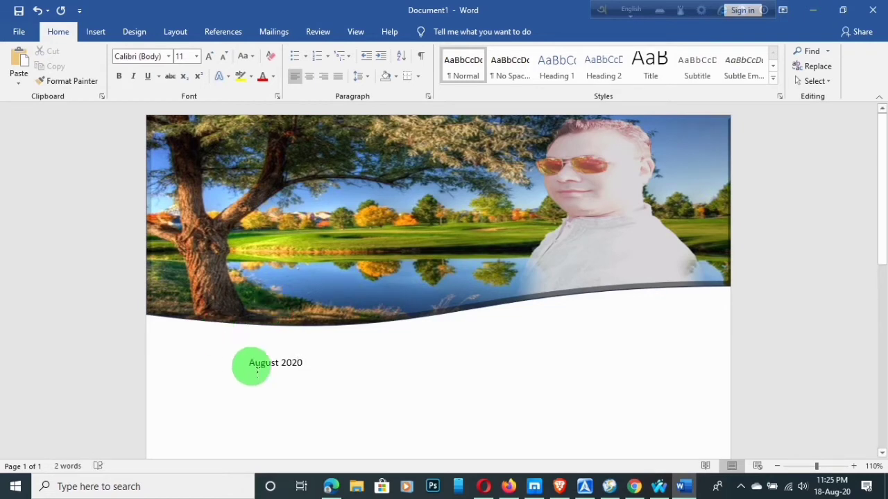
{"action": "left_click_drag", "start_coordinate": [238, 362], "coordinate": [321, 370]}
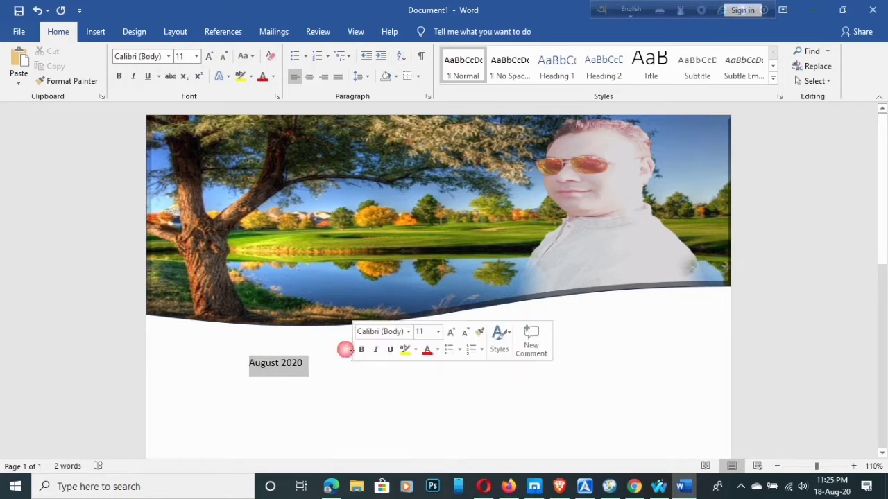
{"action": "left_click", "coordinate": [196, 56]}
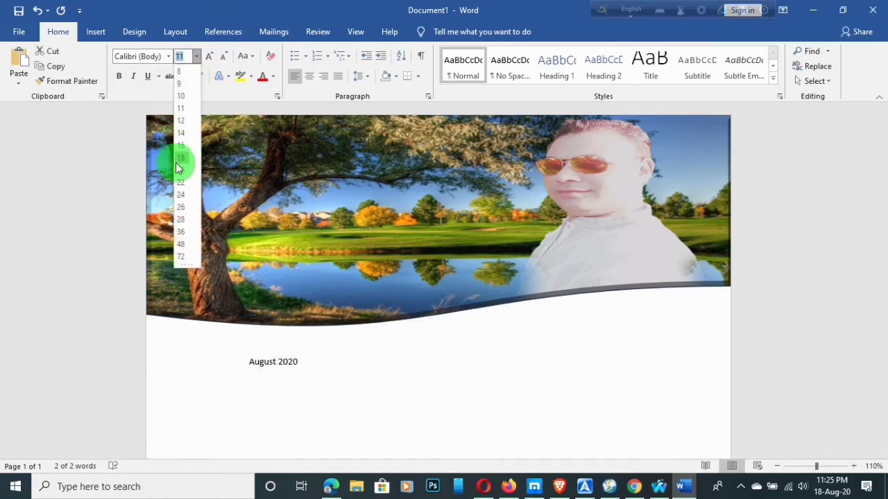
{"action": "left_click", "coordinate": [184, 233]}
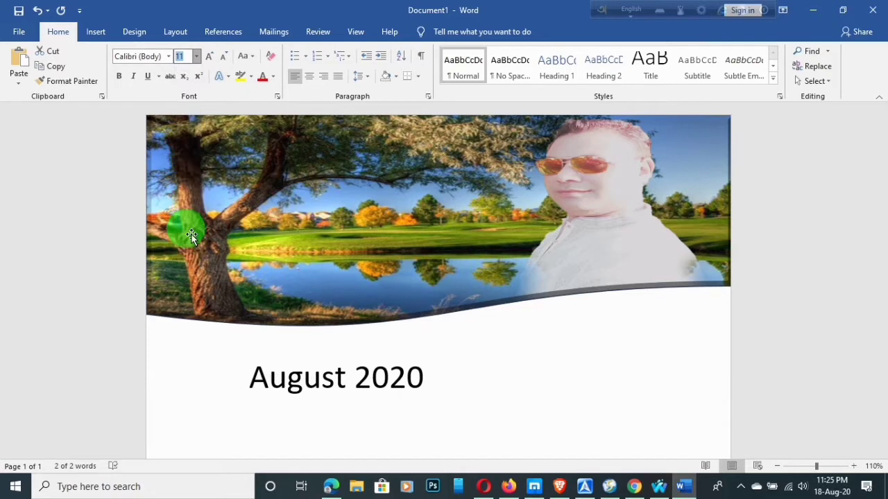
{"action": "left_click", "coordinate": [310, 79]}
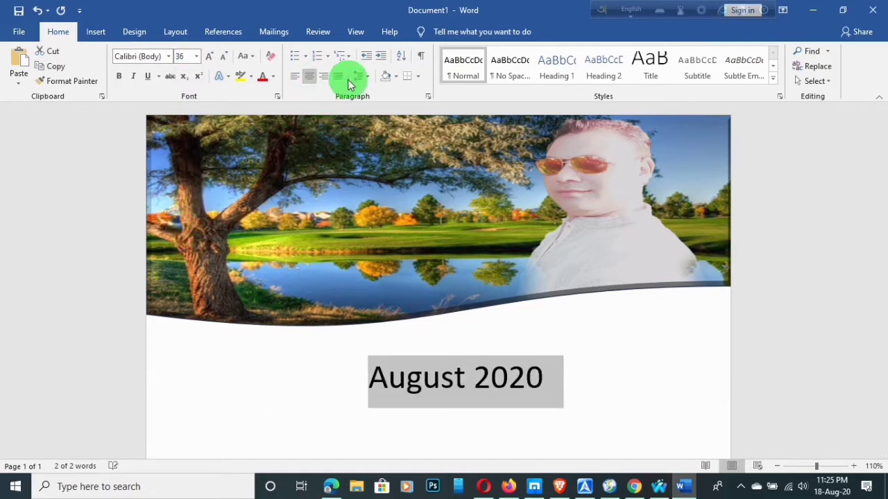
- Give the "August 2020" heading dark gold paragraph shading and the Algerian font
{"action": "left_click", "coordinate": [394, 76]}
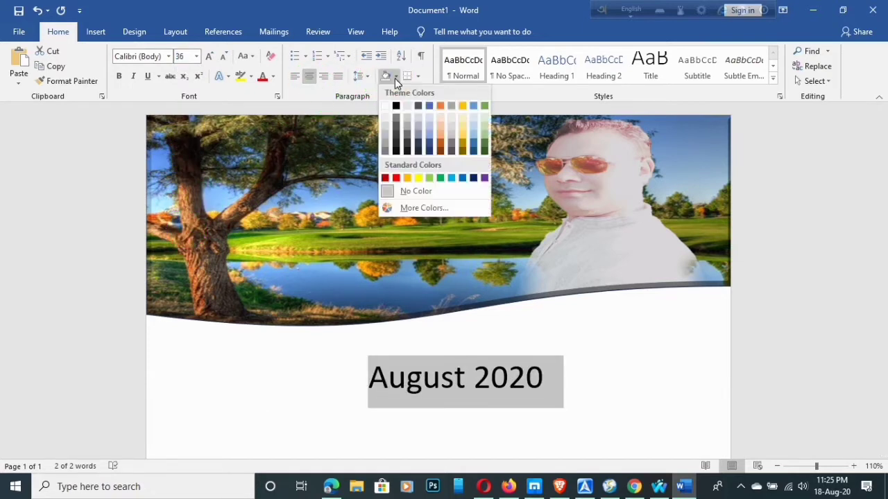
{"action": "left_click", "coordinate": [461, 151]}
{"action": "left_click", "coordinate": [168, 56]}
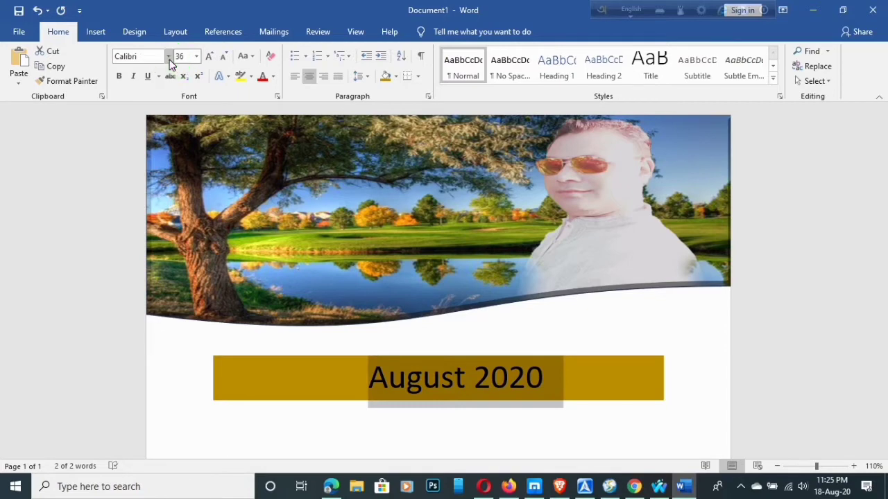
{"action": "left_click", "coordinate": [168, 134]}
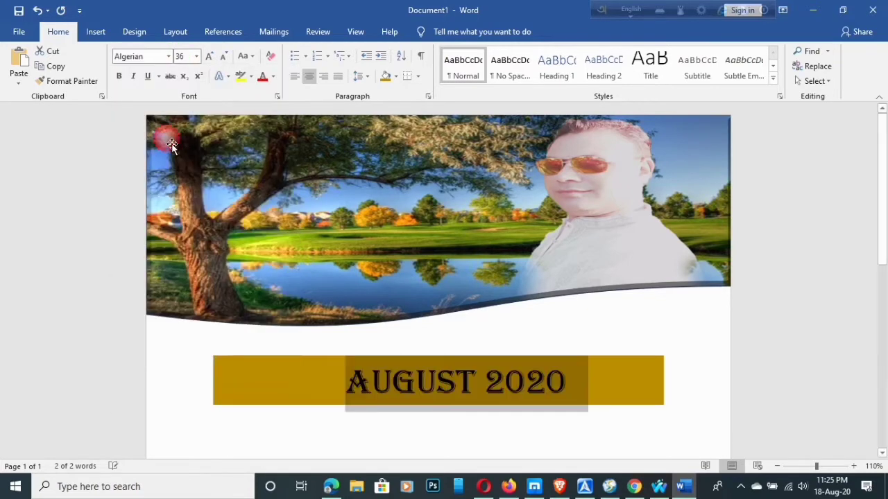
{"action": "left_click", "coordinate": [200, 56]}
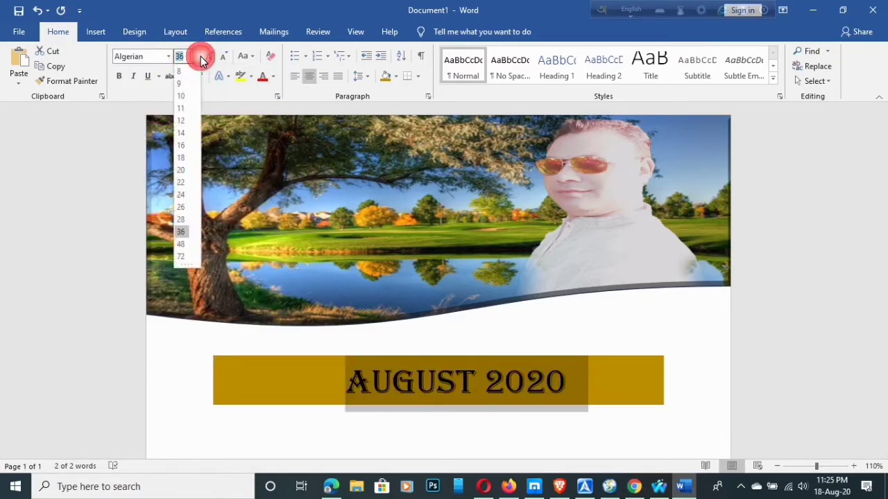
{"action": "left_click", "coordinate": [208, 372]}
{"action": "left_click", "coordinate": [208, 371]}
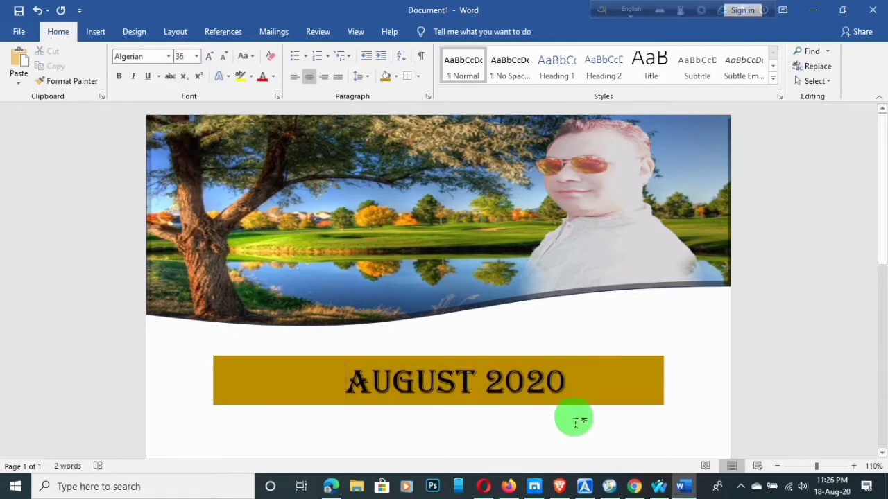
- Place the insertion point on a new line below the "August 2020" heading and set its font size to 18
{"action": "left_click", "coordinate": [509, 433]}
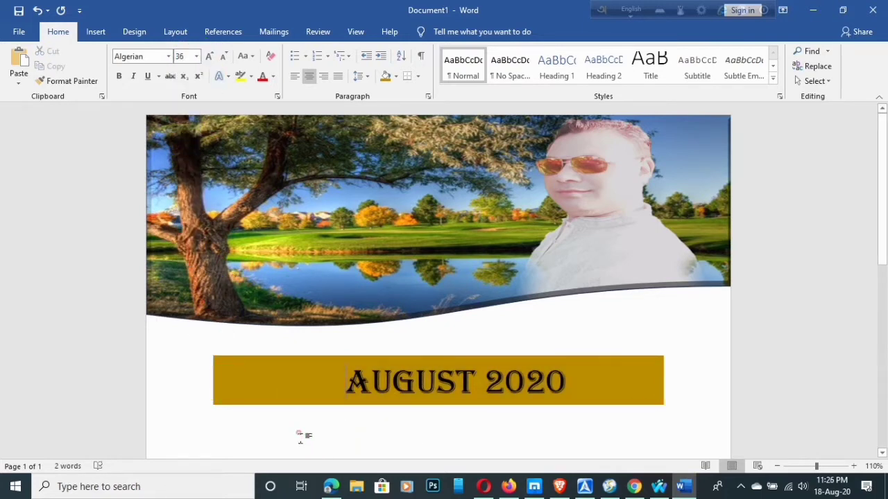
{"action": "double_click", "coordinate": [298, 437]}
{"action": "left_click", "coordinate": [198, 57]}
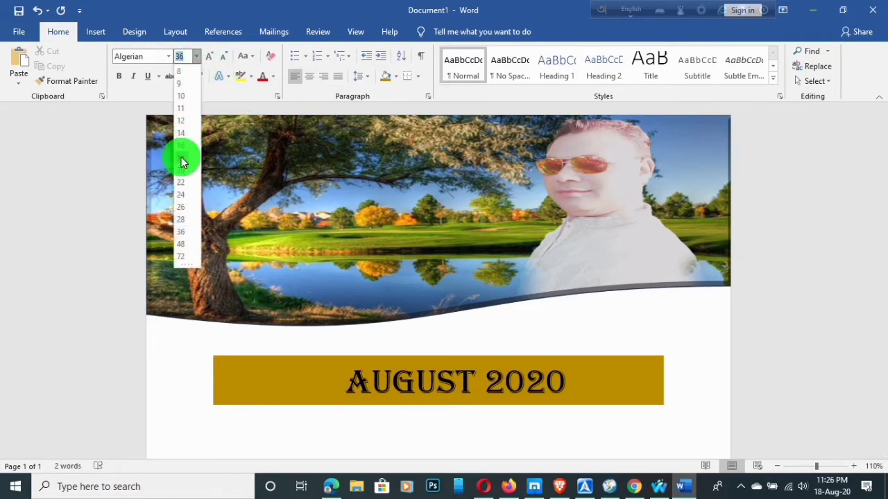
{"action": "left_click", "coordinate": [181, 157]}
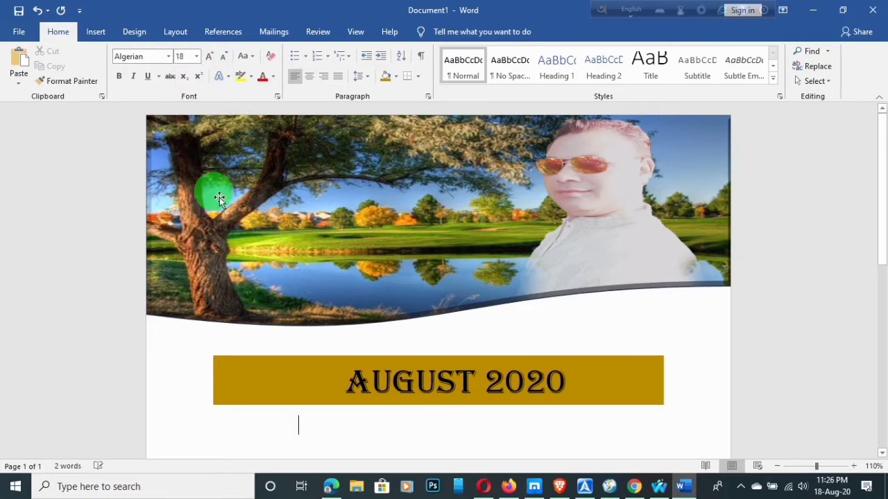
- Insert a table with eight columns and six rows below the heading
{"action": "left_click", "coordinate": [87, 35]}
{"action": "left_click", "coordinate": [92, 60]}
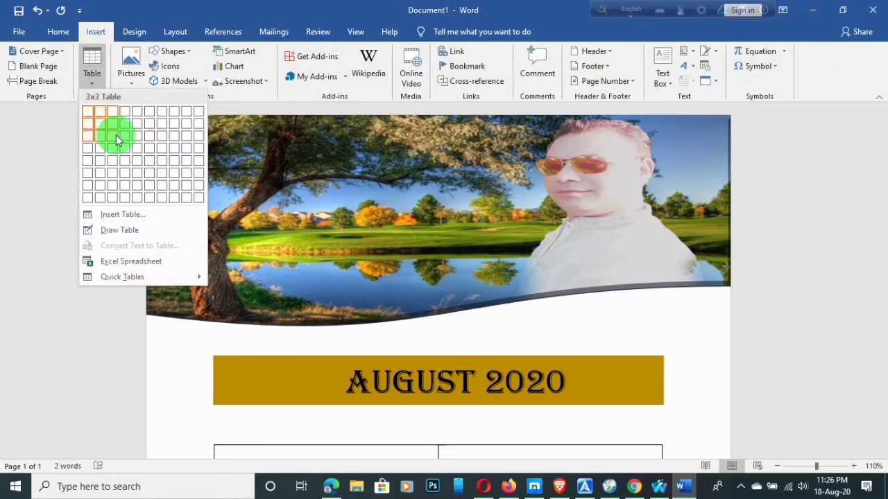
{"action": "left_click", "coordinate": [174, 168]}
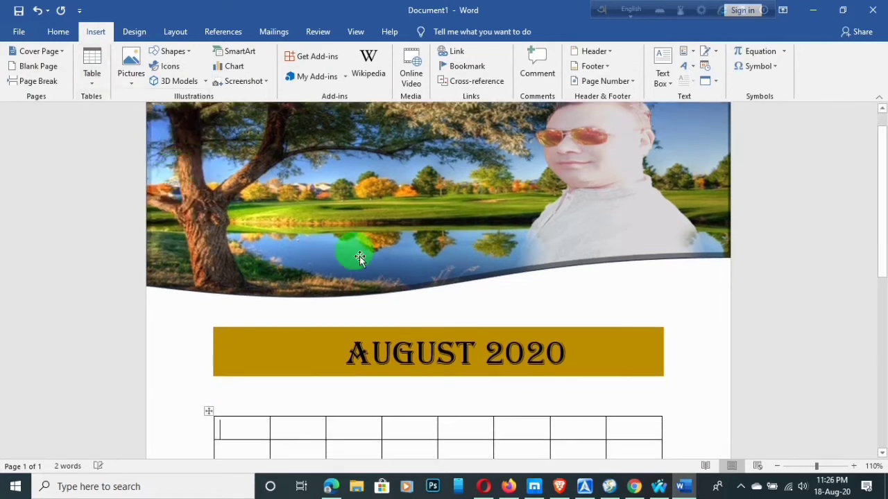
- Enlarge the whole table so its rows become much taller and its columns slightly wider
{"action": "scroll", "coordinate": [383, 312], "scroll_direction": "down", "scroll_amount": 3}
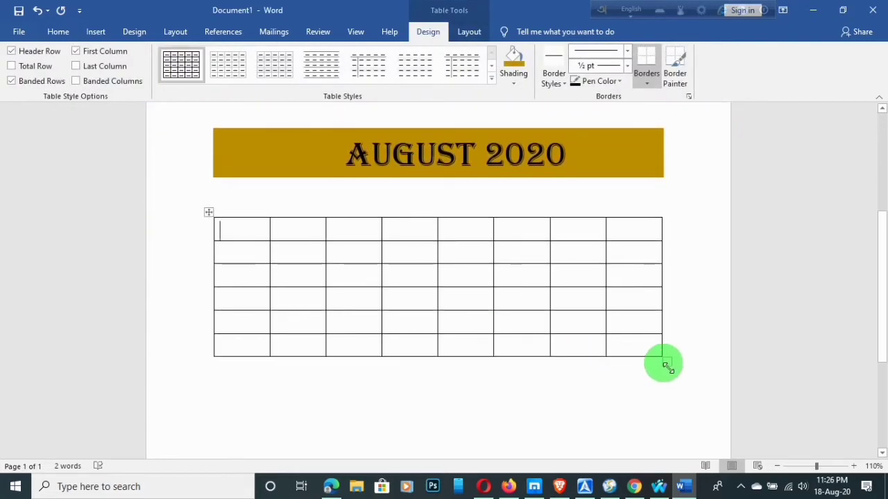
{"action": "left_click_drag", "start_coordinate": [666, 363], "coordinate": [656, 262]}
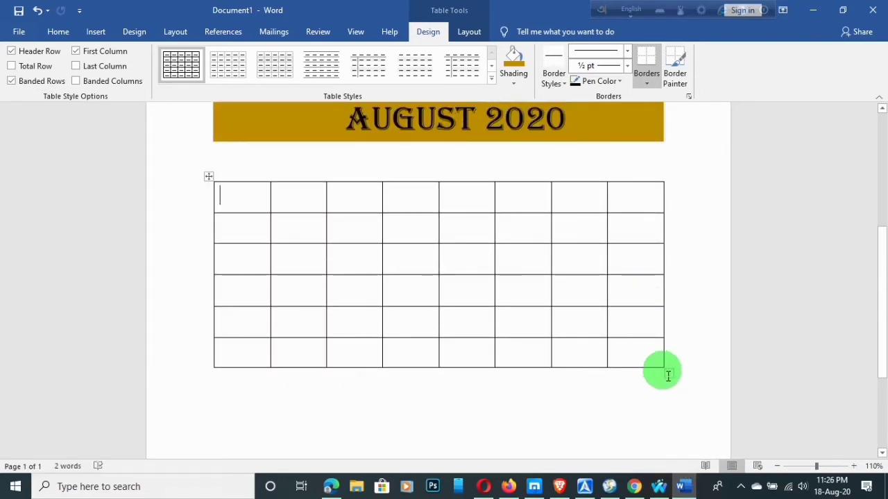
{"action": "left_click_drag", "start_coordinate": [667, 374], "coordinate": [684, 434]}
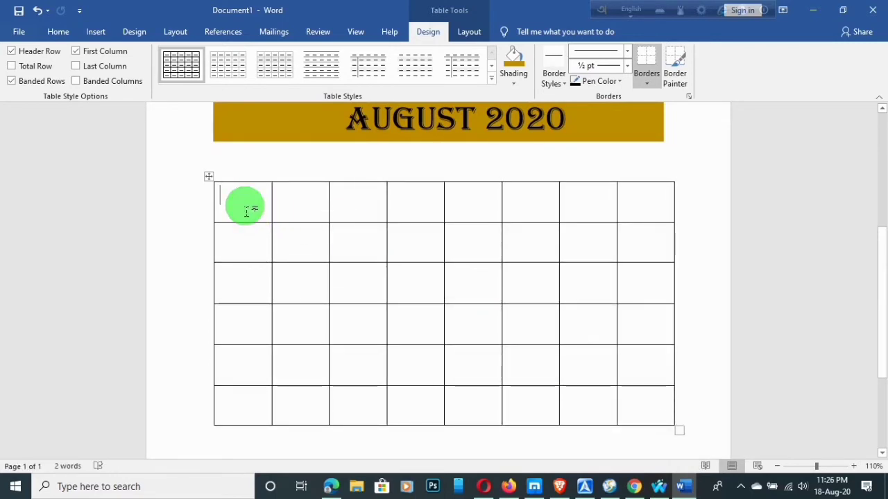
- Fill the table's first row with the headers WEEK, MO, TU, WE, TH, FR, SA and SU
{"action": "left_click", "coordinate": [51, 32]}
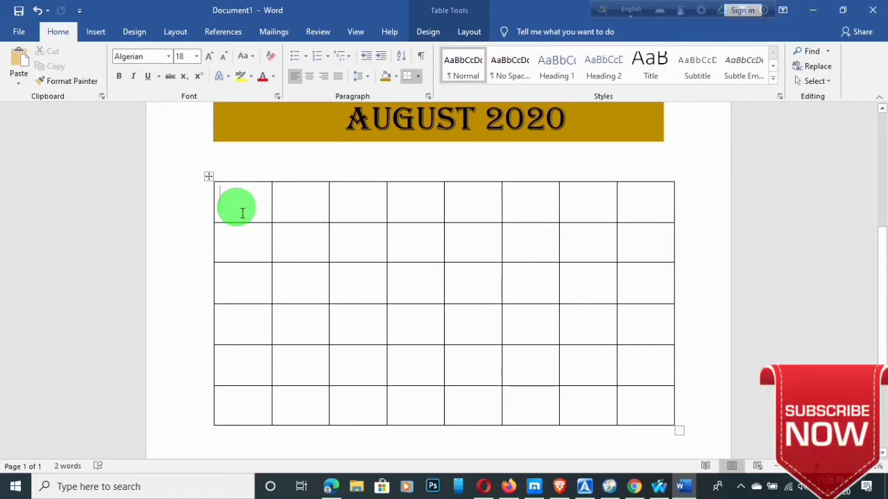
{"action": "type", "text": "WEEK"}
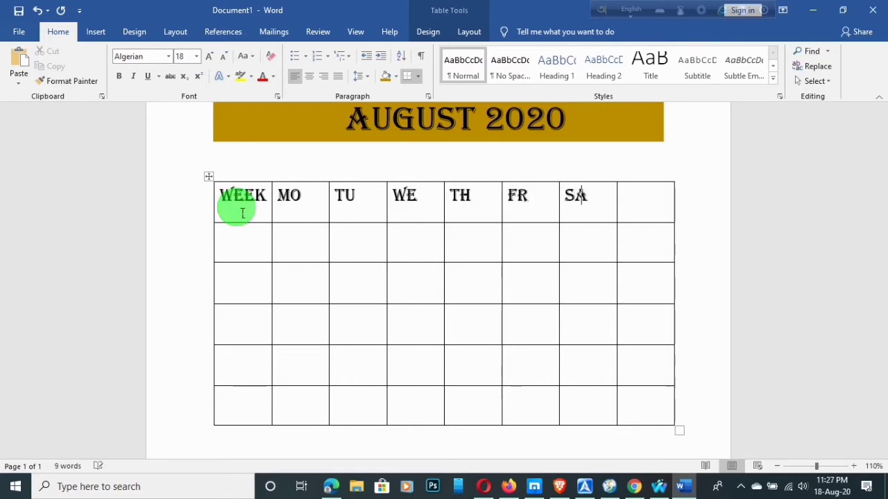
{"action": "key", "text": "Tab"}
{"action": "type", "text": "SU"}
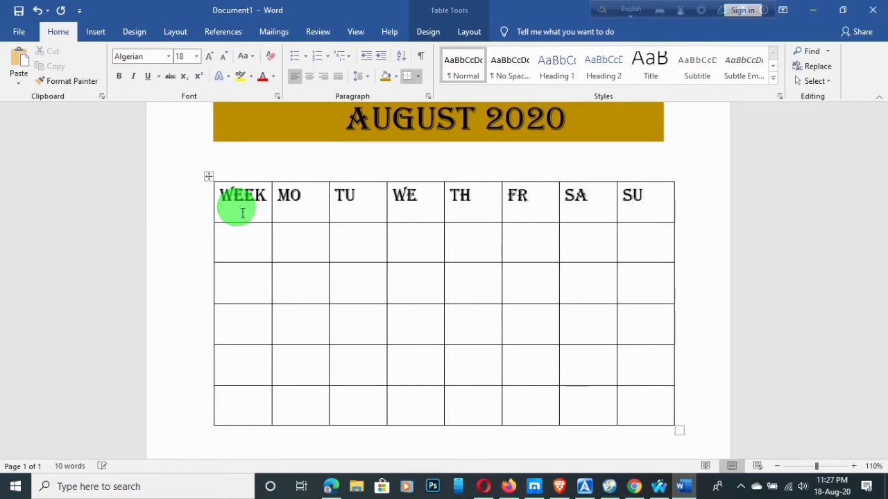
- Fill the WEEK column below its header with the week numbers 31, 32, 33, 34 and 35
{"action": "left_click", "coordinate": [247, 254]}
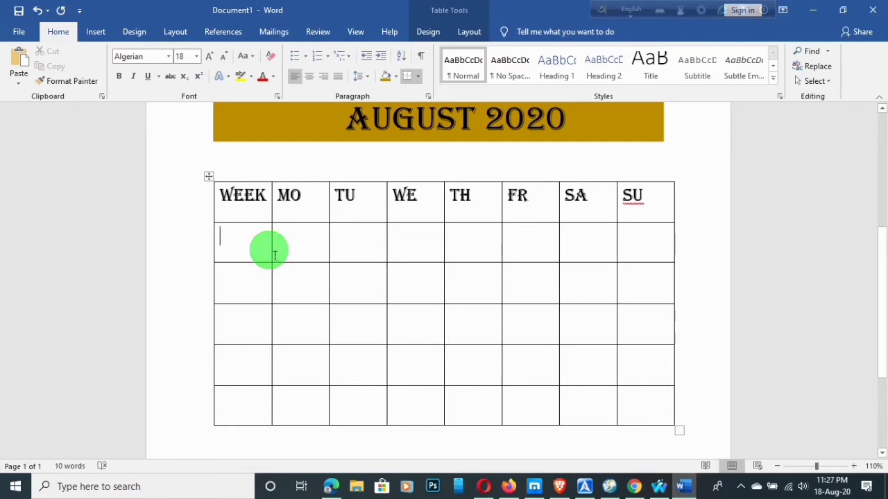
{"action": "type", "text": "3"}
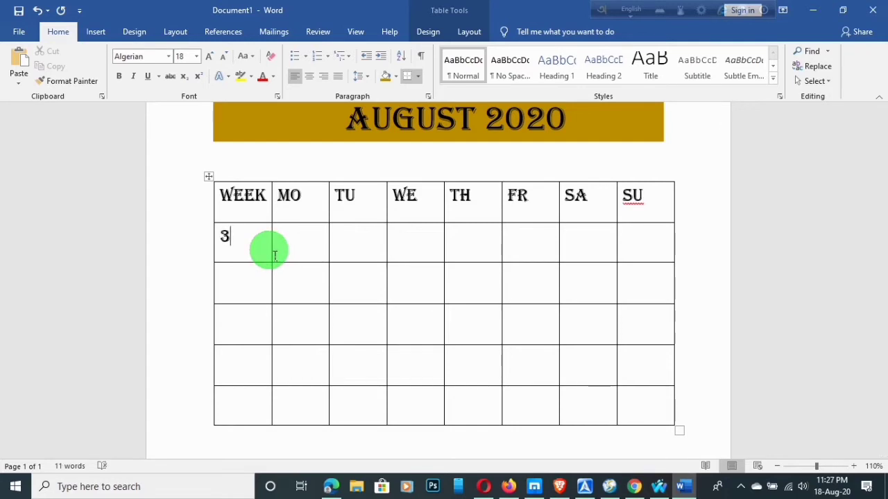
{"action": "type", "text": "1"}
{"action": "key", "text": "Tab"}
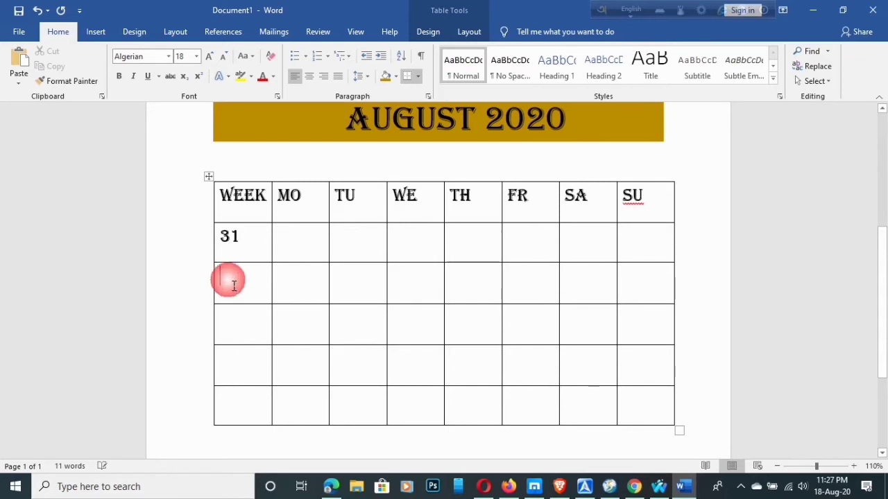
{"action": "type", "text": "32"}
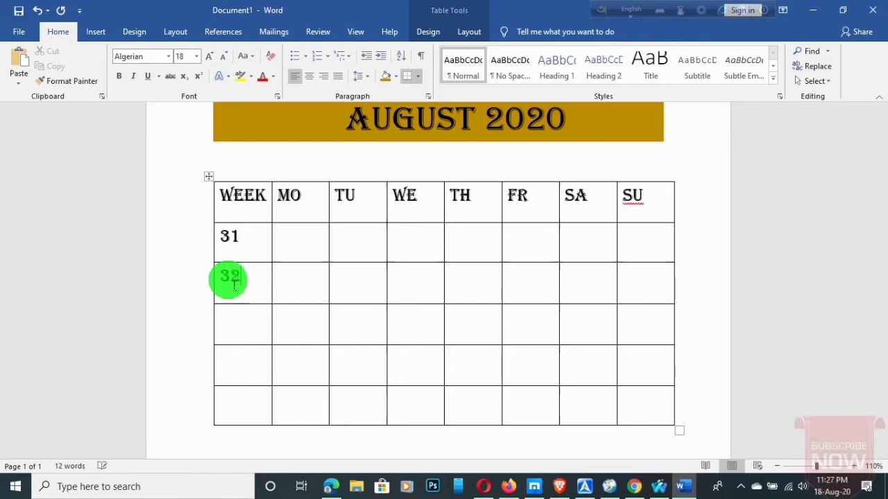
{"action": "key", "text": "Down"}
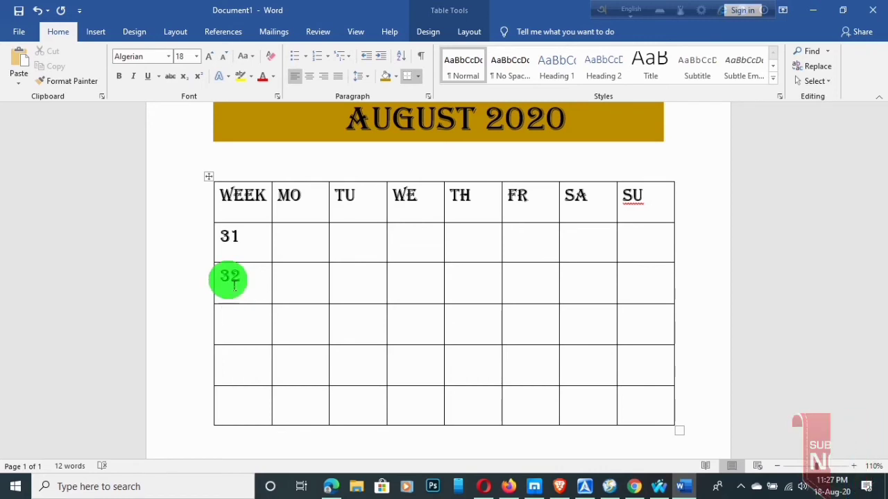
{"action": "type", "text": "35"}
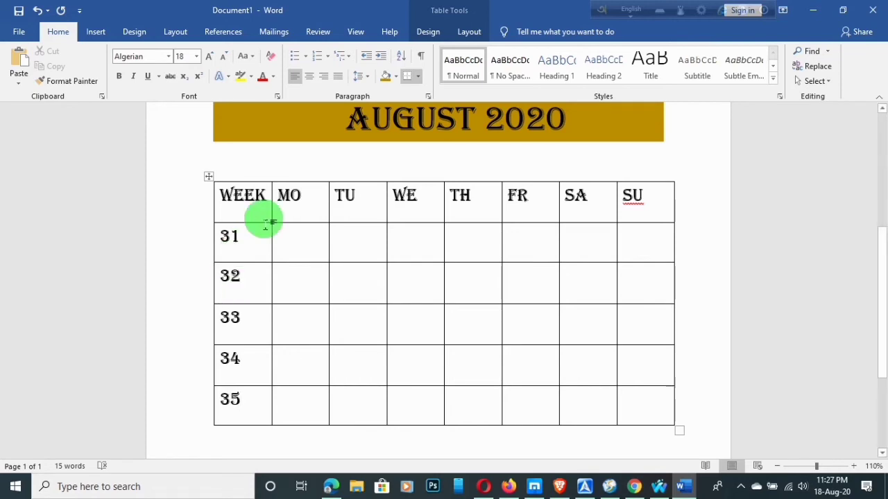
- Enter the dates 01 under SA and 02 under SU in the week 31 row
{"action": "left_click", "coordinate": [314, 243]}
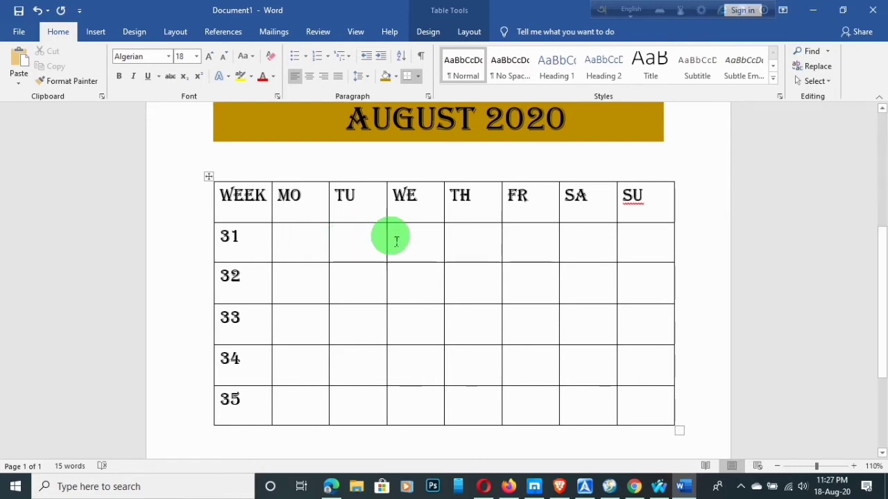
{"action": "left_click", "coordinate": [593, 248]}
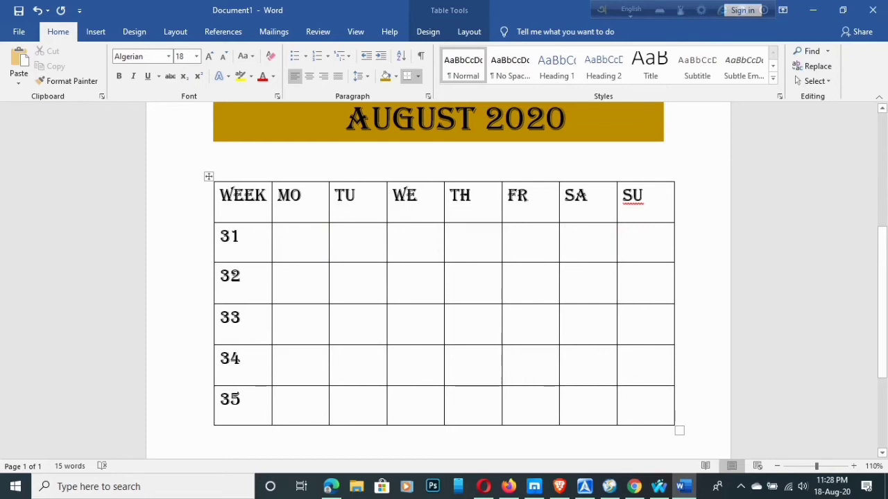
{"action": "type", "text": "01"}
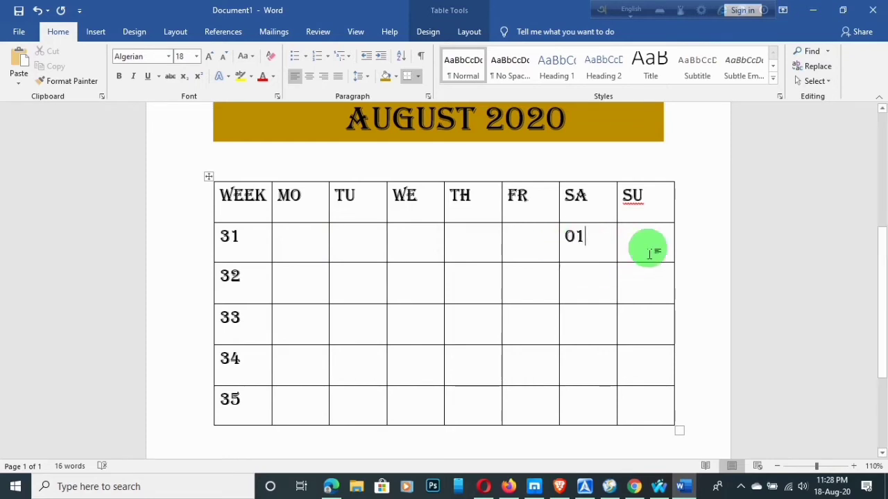
{"action": "type", "text": "0"}
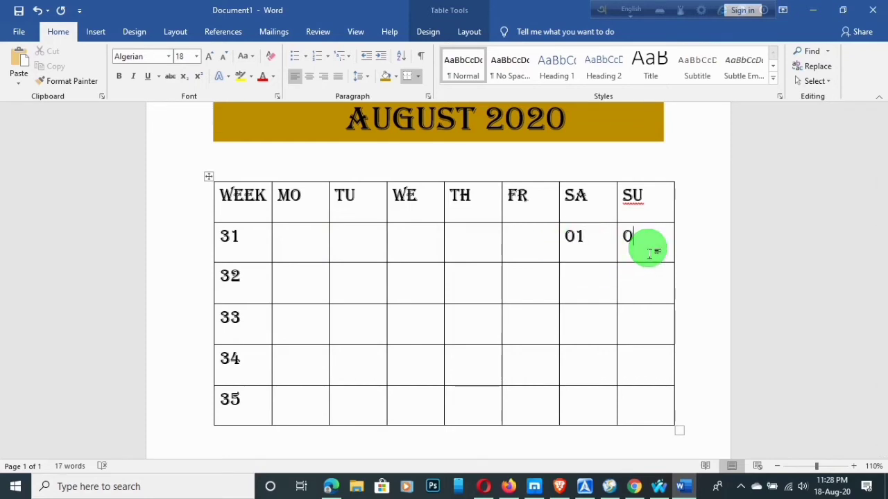
{"action": "type", "text": "2"}
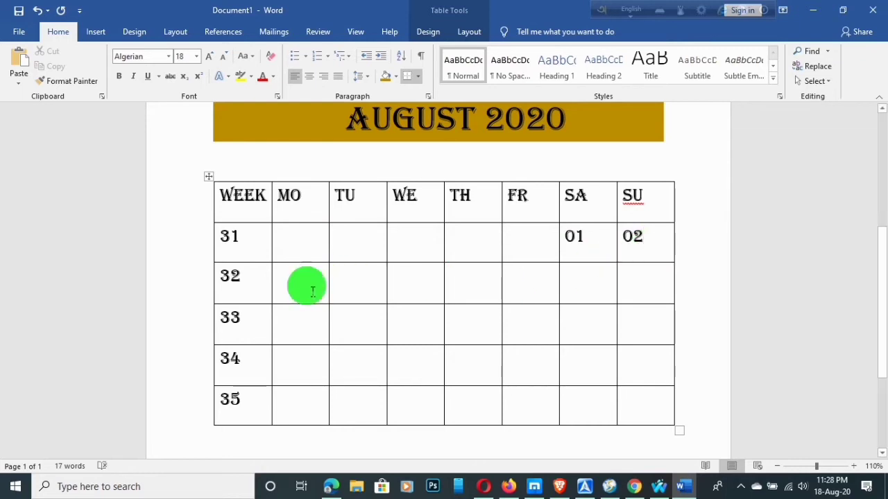
- Fill the week 32 row with the dates 03 to 09, from MO to SU
{"action": "type", "text": "03"}
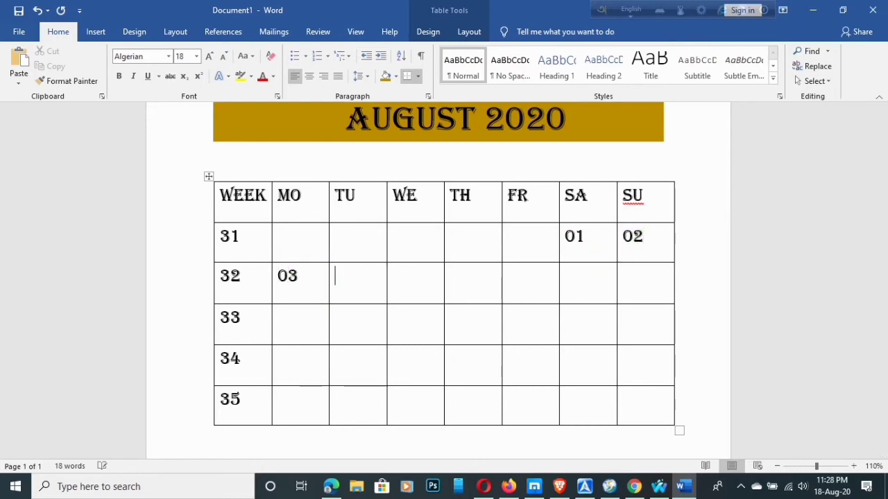
{"action": "type", "text": "04"}
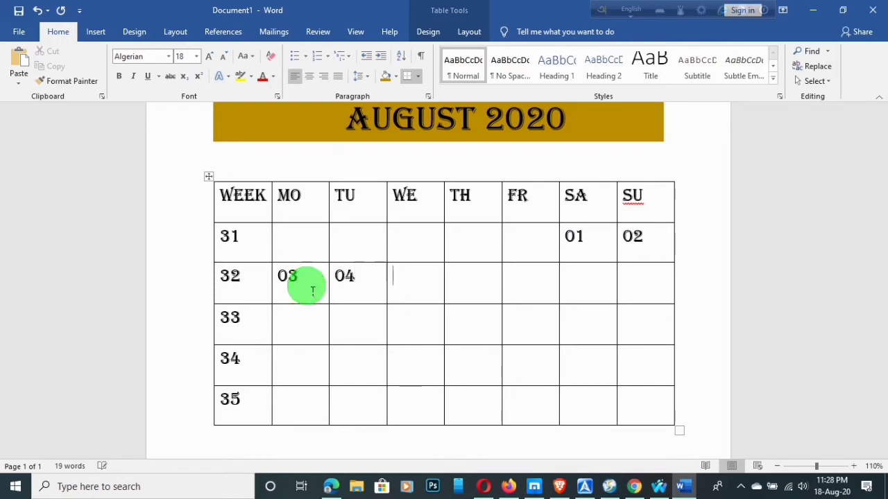
{"action": "type", "text": "05"}
{"action": "key", "text": "Tab"}
{"action": "type", "text": "06"}
{"action": "key", "text": "Tab"}
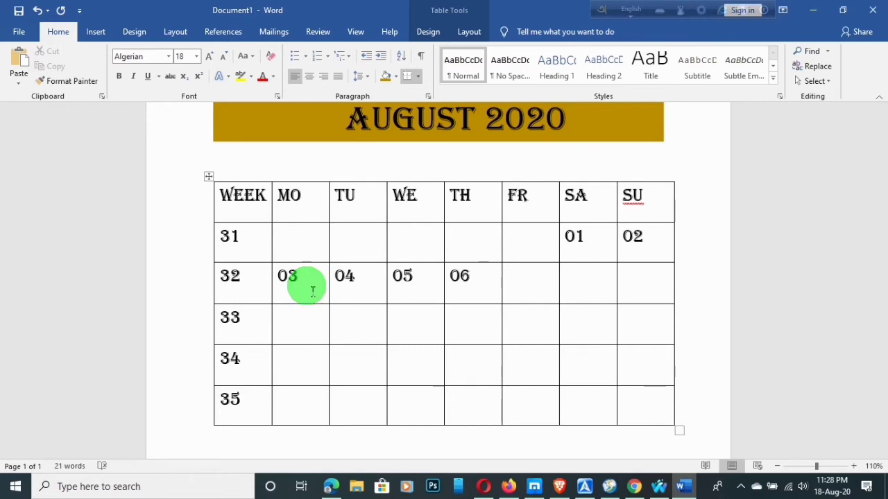
{"action": "type", "text": "07"}
{"action": "key", "text": "Tab"}
{"action": "type", "text": "08"}
{"action": "key", "text": "Tab"}
{"action": "type", "text": "09"}
{"action": "key", "text": "Tab"}
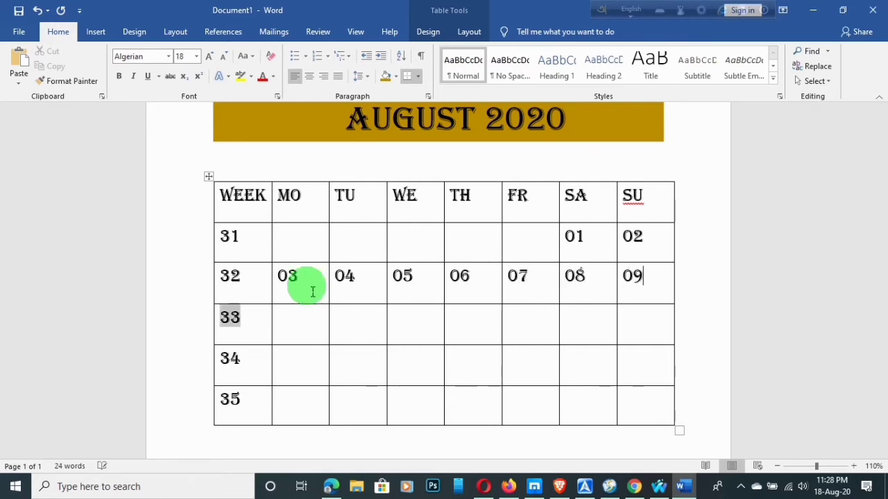
- Fill the week 33 row with the dates 10 to 16, from MO to SU
{"action": "key", "text": "Tab"}
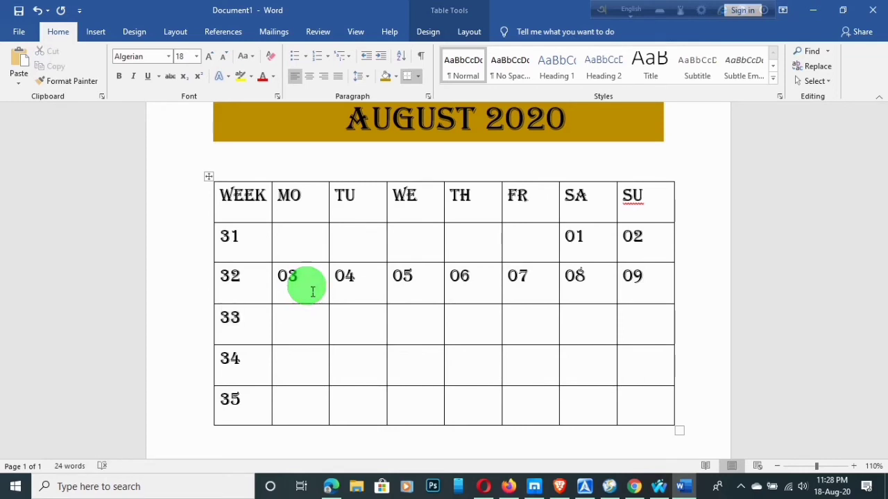
{"action": "type", "text": "10"}
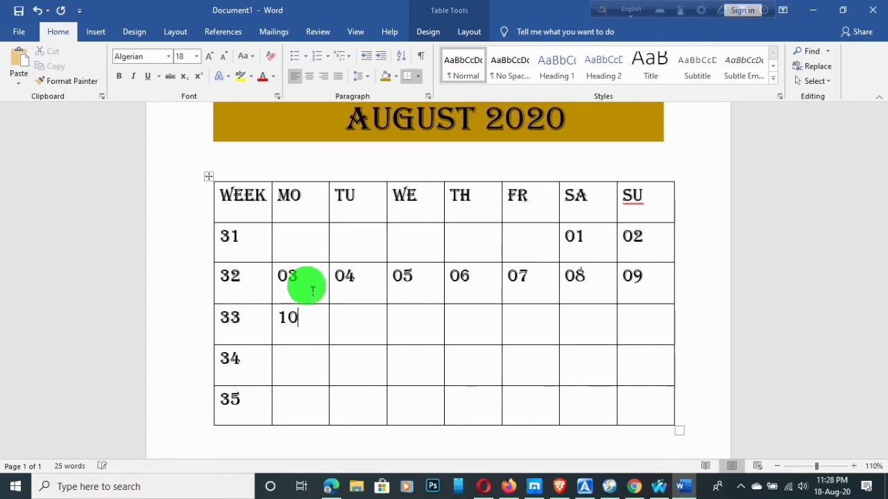
{"action": "key", "text": "Tab"}
{"action": "type", "text": "11"}
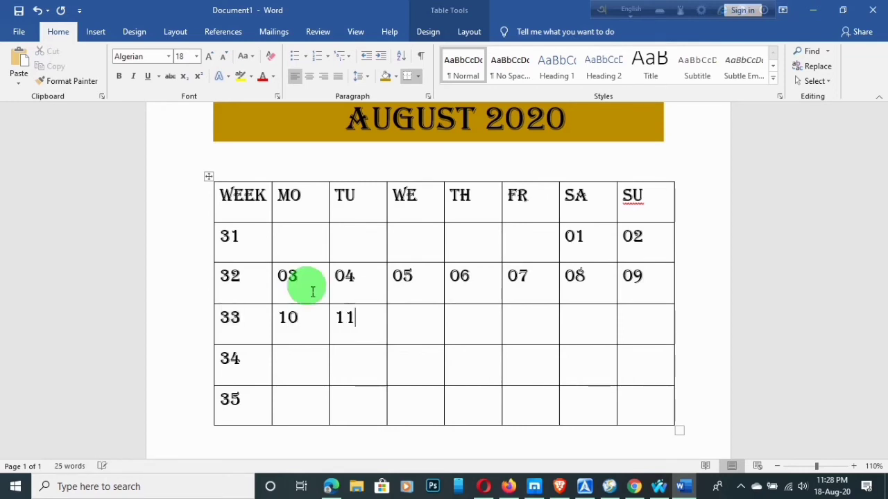
{"action": "key", "text": "Tab"}
{"action": "type", "text": "12"}
{"action": "key", "text": "Tab"}
{"action": "type", "text": "1"}
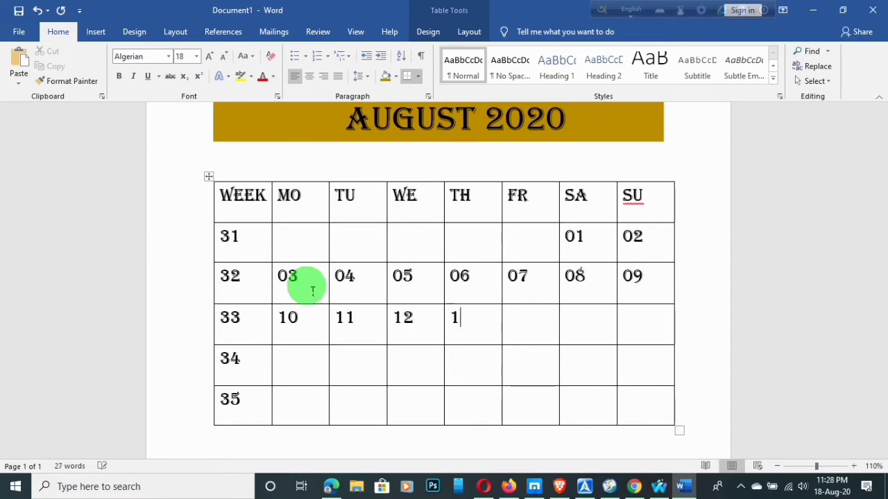
{"action": "type", "text": "31"}
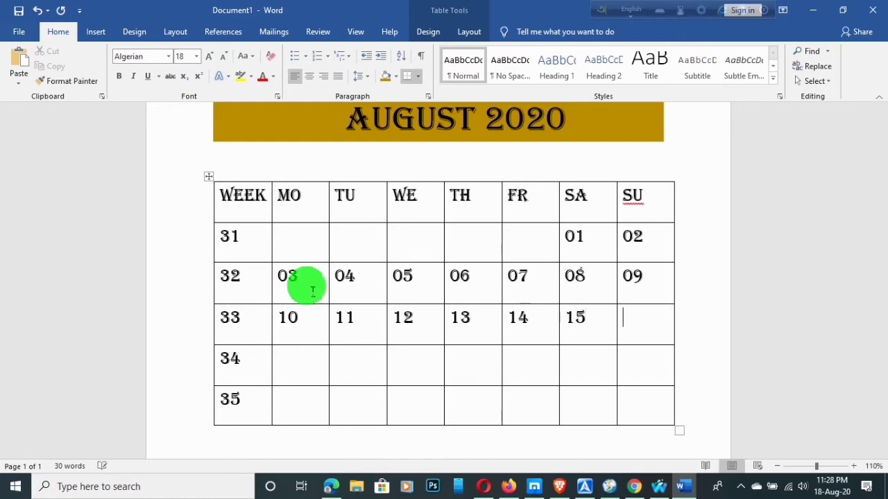
{"action": "key", "text": "Tab"}
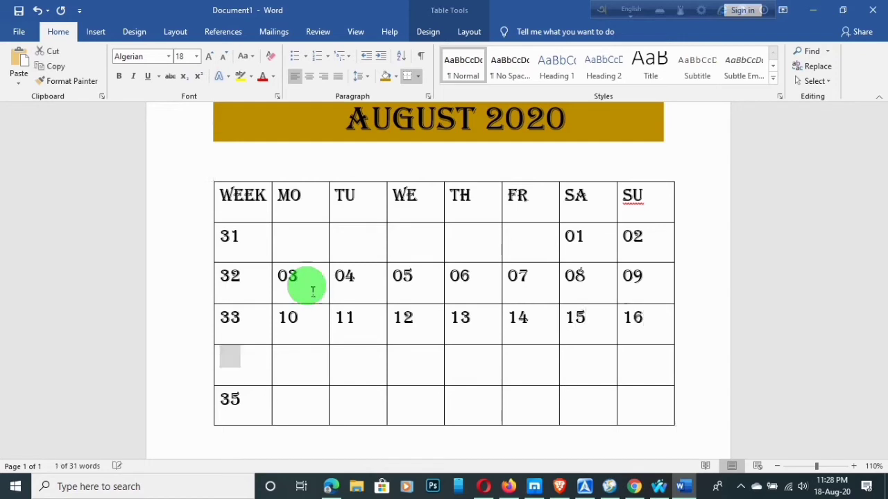
- Retype the week number 34 in its cell and fill that row with the dates 17 to 23, from MO to SU
{"action": "type", "text": "1"}
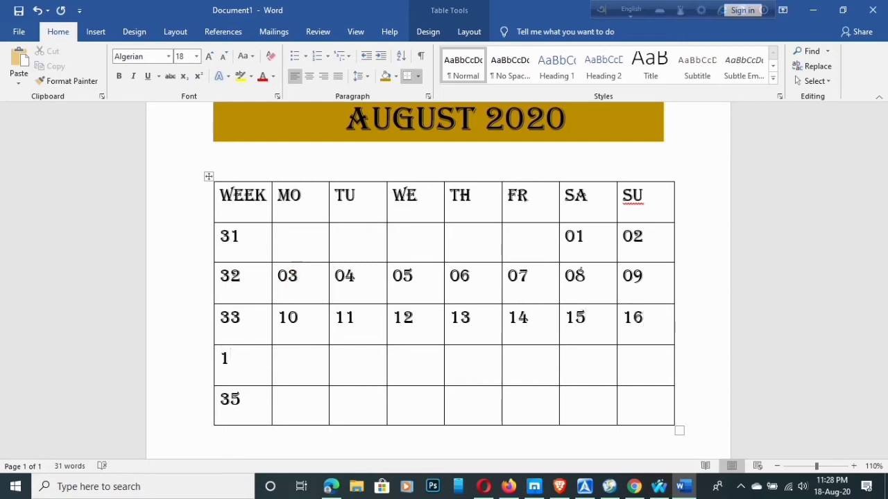
{"action": "type", "text": "34"}
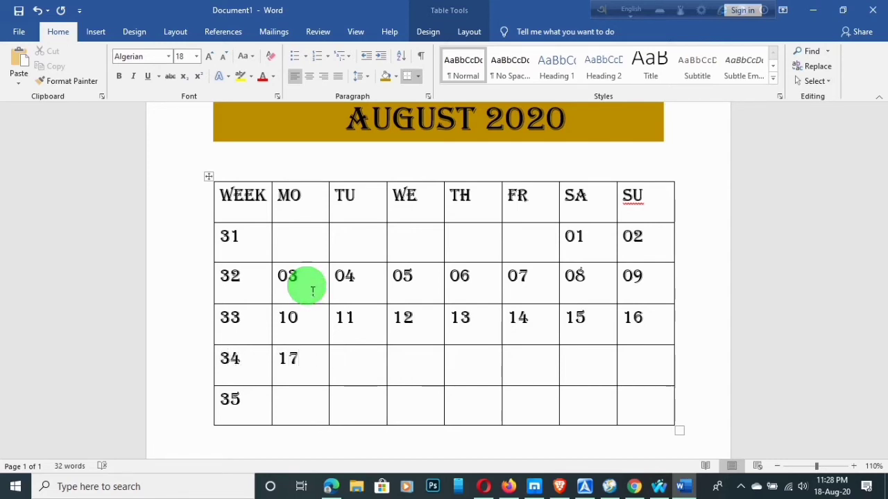
{"action": "key", "text": "Tab"}
{"action": "type", "text": "18"}
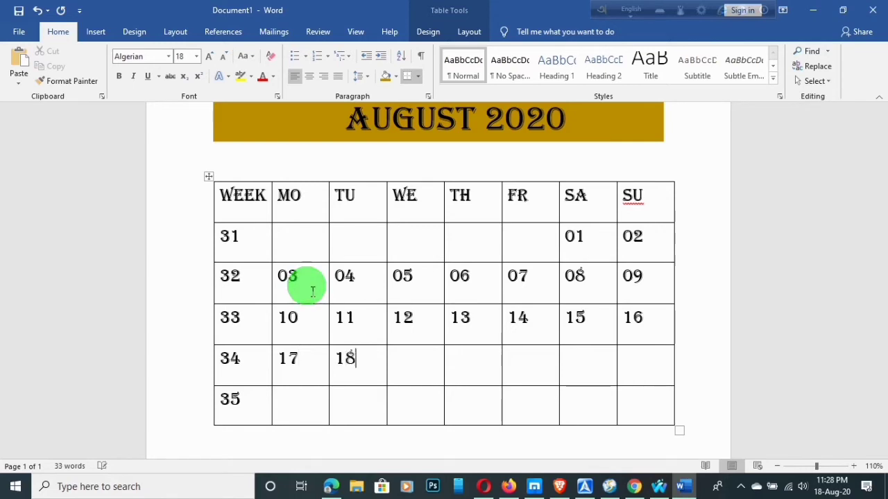
{"action": "key", "text": "Tab"}
{"action": "type", "text": "19"}
{"action": "key", "text": "Tab"}
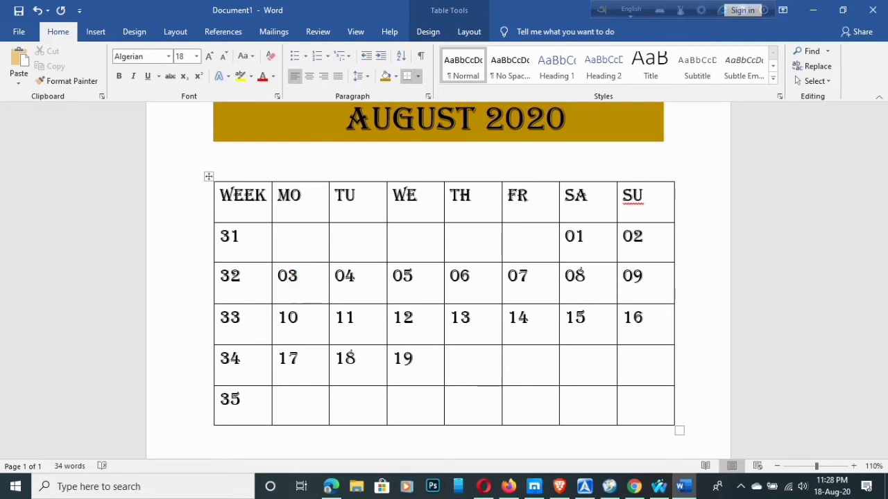
{"action": "type", "text": "20"}
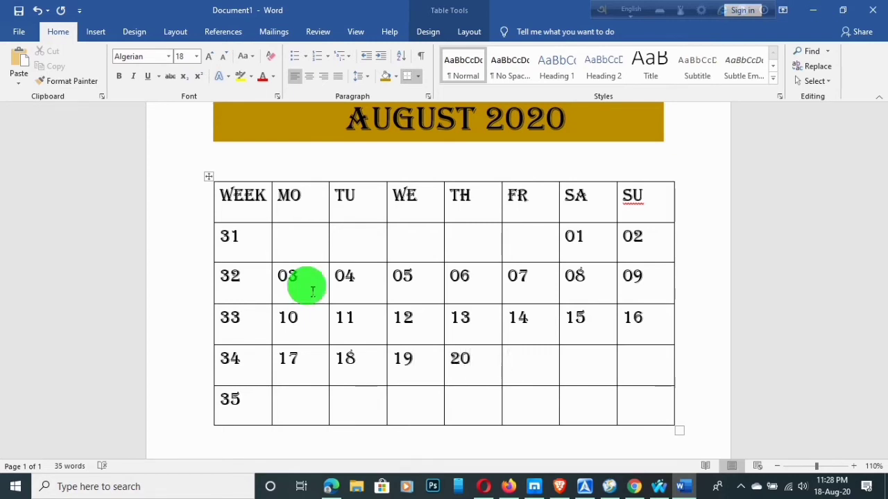
{"action": "key", "text": "Tab"}
{"action": "type", "text": "21"}
{"action": "key", "text": "Tab"}
{"action": "type", "text": "22"}
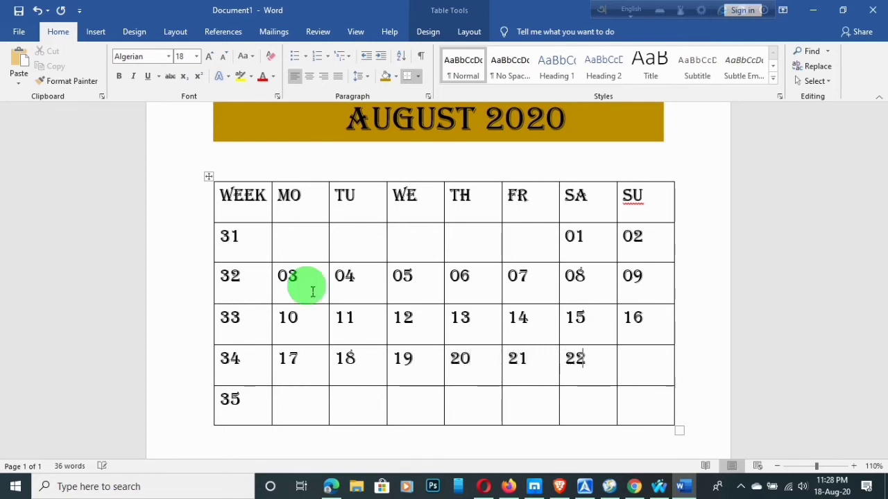
{"action": "type", "text": "23"}
{"action": "key", "text": "Tab"}
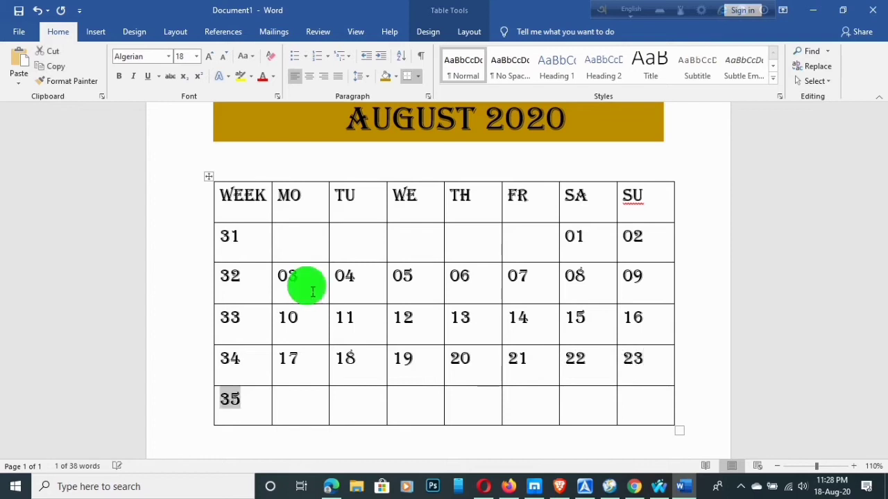
- Retype the week number 35 in its cell and fill that row with the dates 24 to 29, from MO to SA
{"action": "type", "text": "2"}
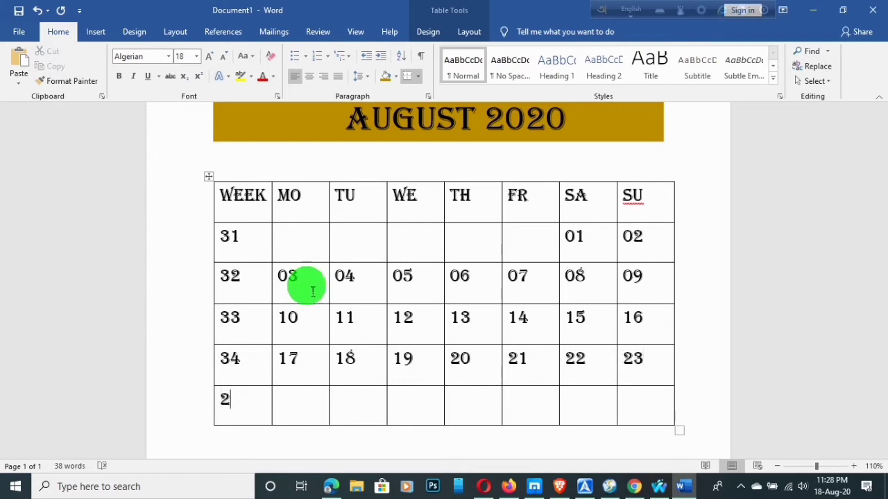
{"action": "key", "text": "BackSpace"}
{"action": "type", "text": "35"}
{"action": "type", "text": "2"}
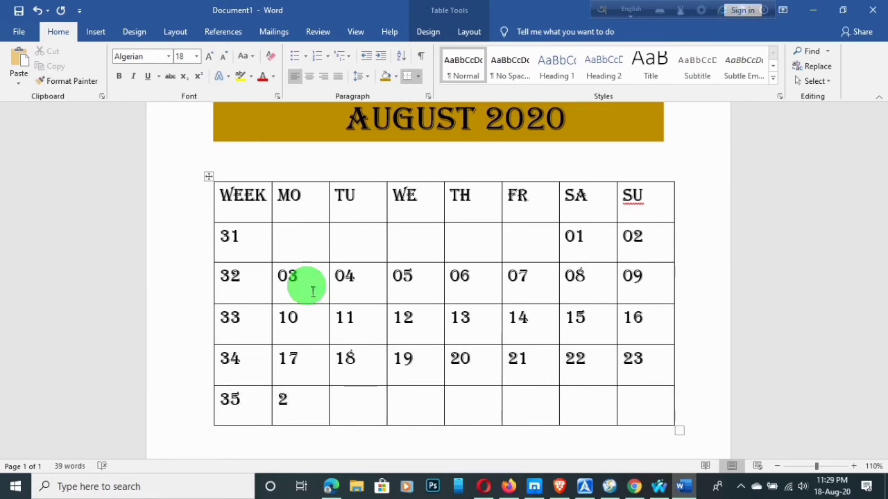
{"action": "type", "text": "4"}
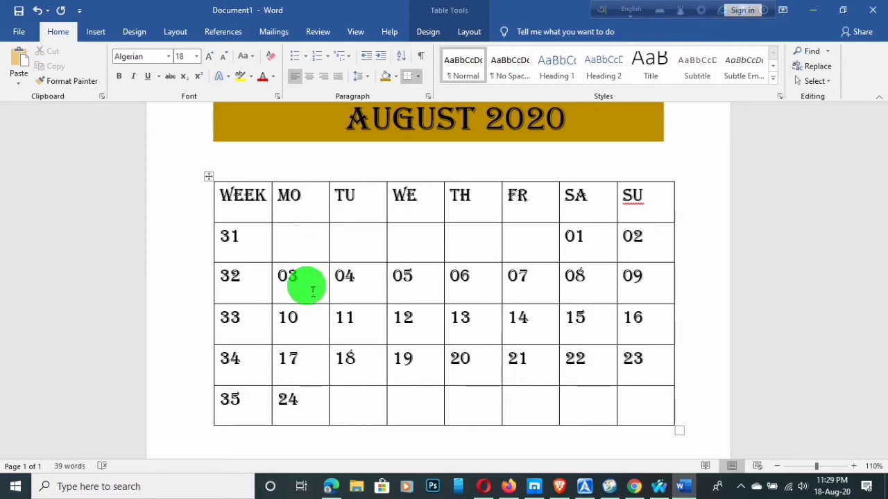
{"action": "key", "text": "Tab"}
{"action": "type", "text": "25"}
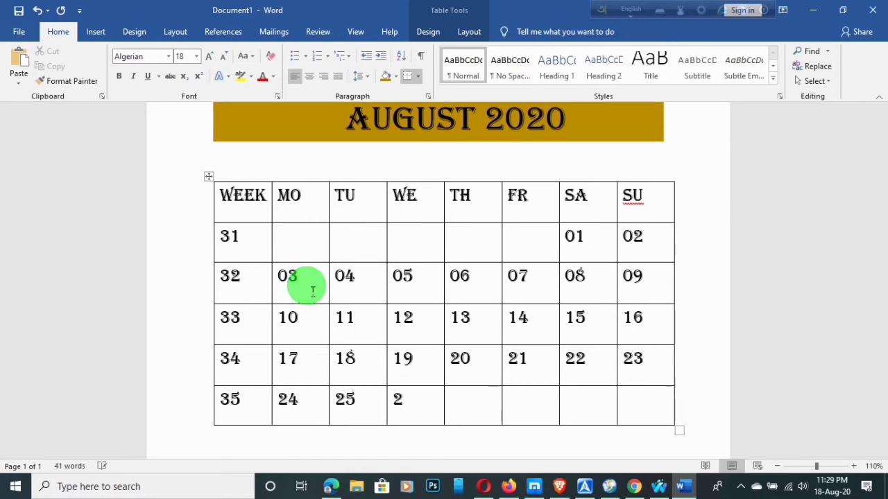
{"action": "key", "text": "Tab"}
{"action": "type", "text": "27"}
{"action": "key", "text": "Tab"}
{"action": "type", "text": "28"}
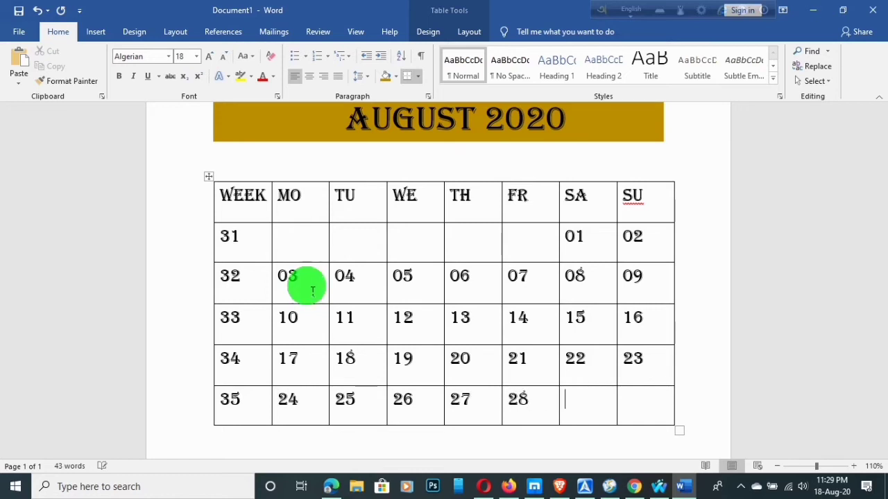
{"action": "key", "text": "Tab"}
{"action": "type", "text": "2"}
{"action": "type", "text": "9"}
- Enter 39 under SU in the week 35 row and add a new table row below it
{"action": "type", "text": "3"}
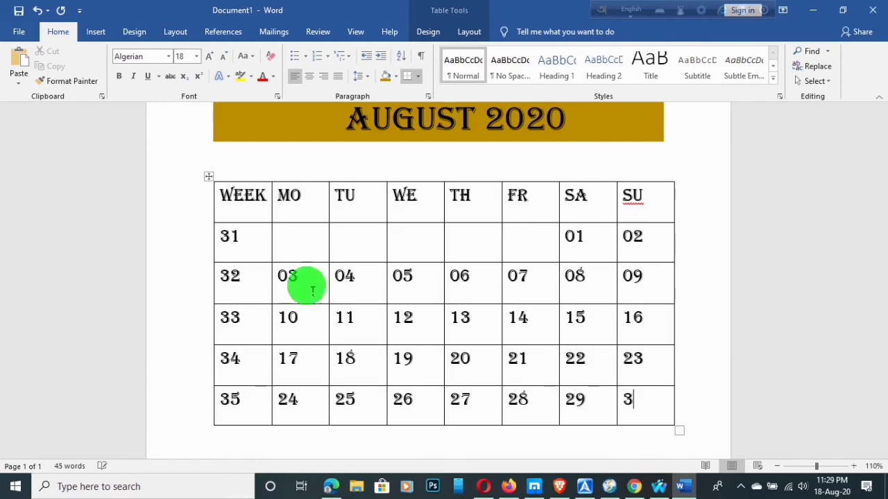
{"action": "type", "text": "9"}
{"action": "key", "text": "Tab"}
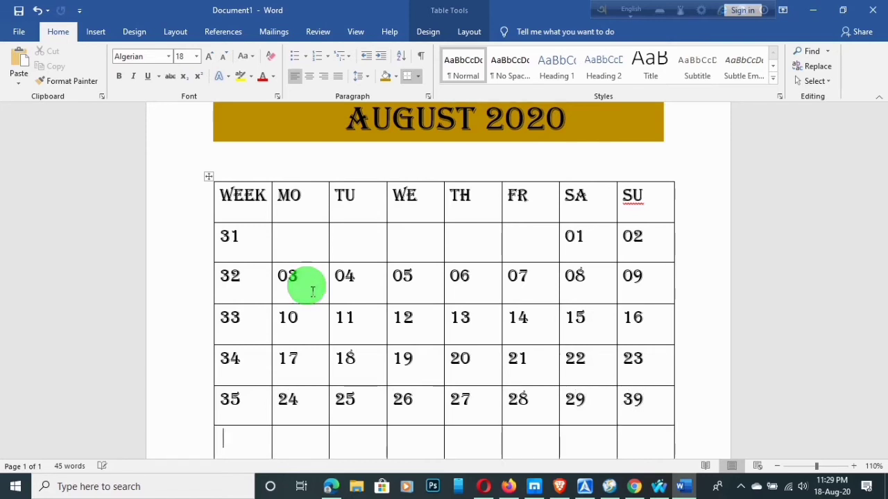
- Enter the week number 36 in the first cell of the new last table row
{"action": "type", "text": "3"}
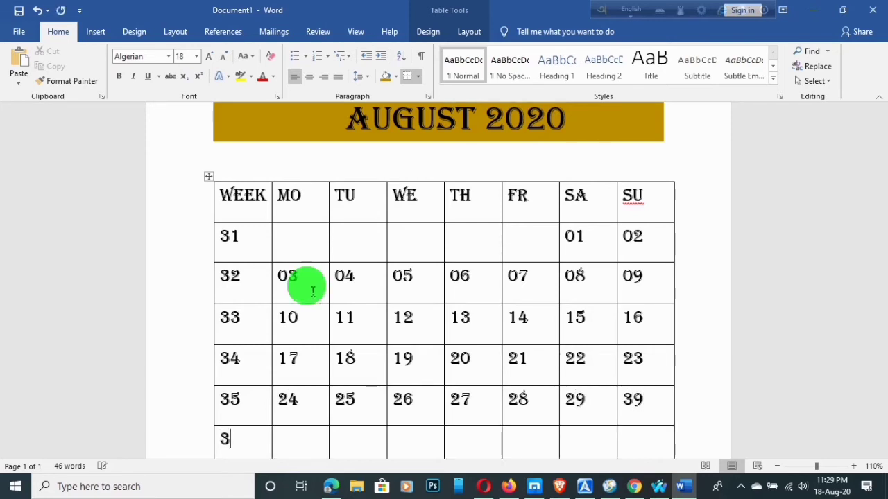
{"action": "type", "text": "6"}
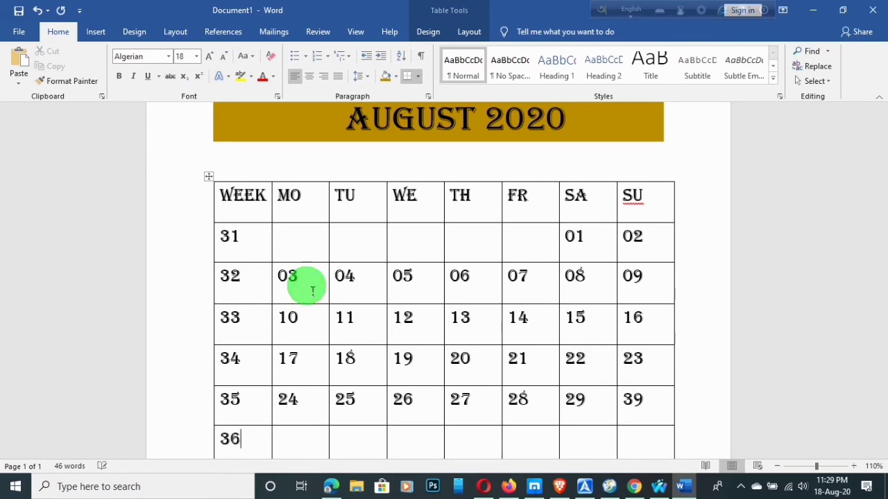
{"action": "key", "text": "Tab"}
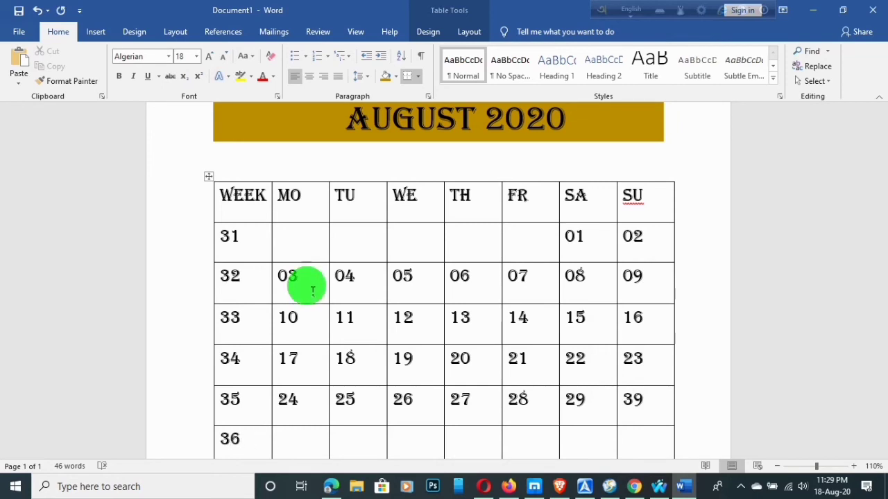
- Correct the SU date in the week 35 row to 30 and enter 31 under MO in the week 36 row
{"action": "left_click", "coordinate": [649, 402]}
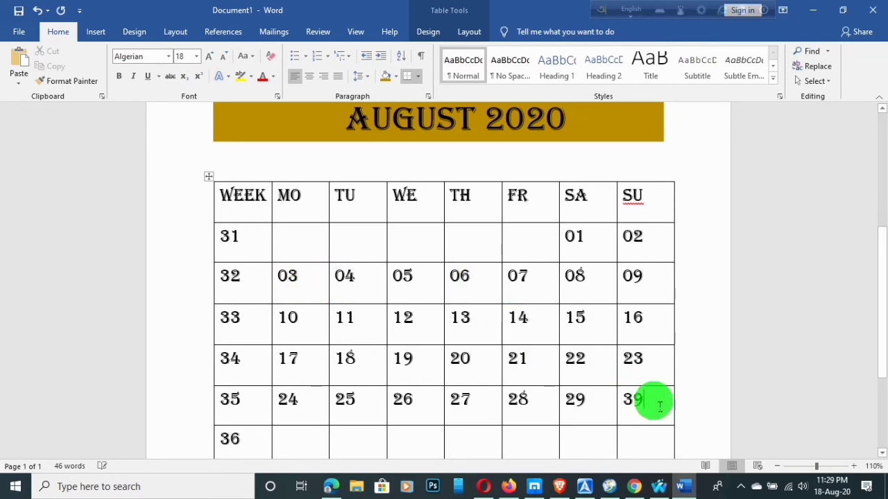
{"action": "key", "text": "BackSpace"}
{"action": "type", "text": "0"}
{"action": "key", "text": "Tab"}
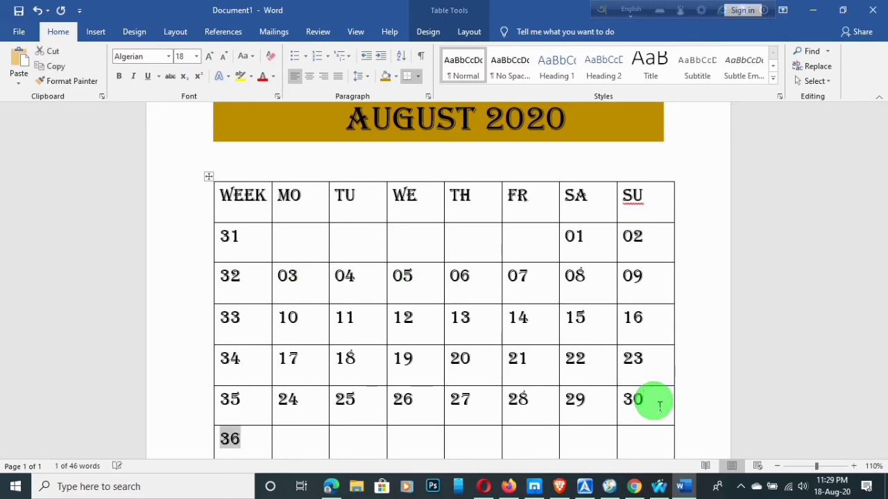
{"action": "key", "text": "Tab"}
{"action": "type", "text": "31"}
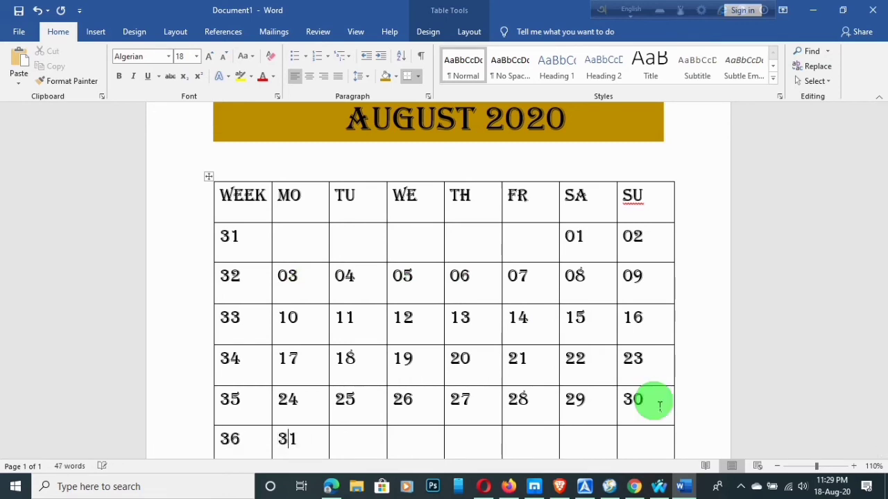
{"action": "scroll", "coordinate": [441, 387], "scroll_direction": "down", "scroll_amount": 2}
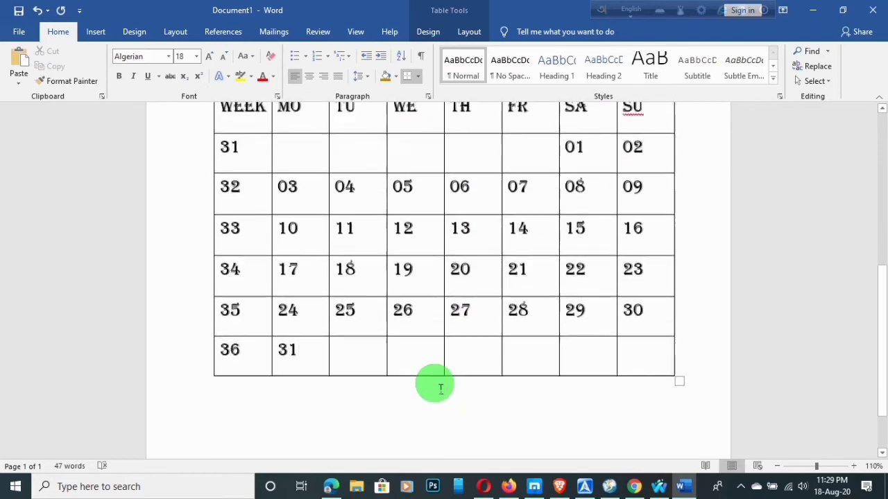
- Apply the green grid table style with a solid green header row and light green banded rows to the whole calendar table
{"action": "scroll", "coordinate": [427, 367], "scroll_direction": "up", "scroll_amount": 3}
{"action": "left_click_drag", "start_coordinate": [192, 238], "coordinate": [252, 331]}
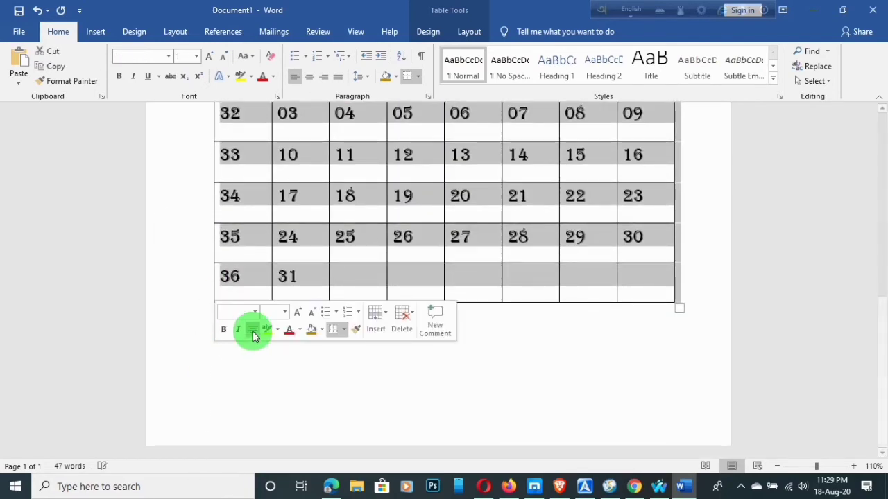
{"action": "scroll", "coordinate": [263, 320], "scroll_direction": "up", "scroll_amount": 6}
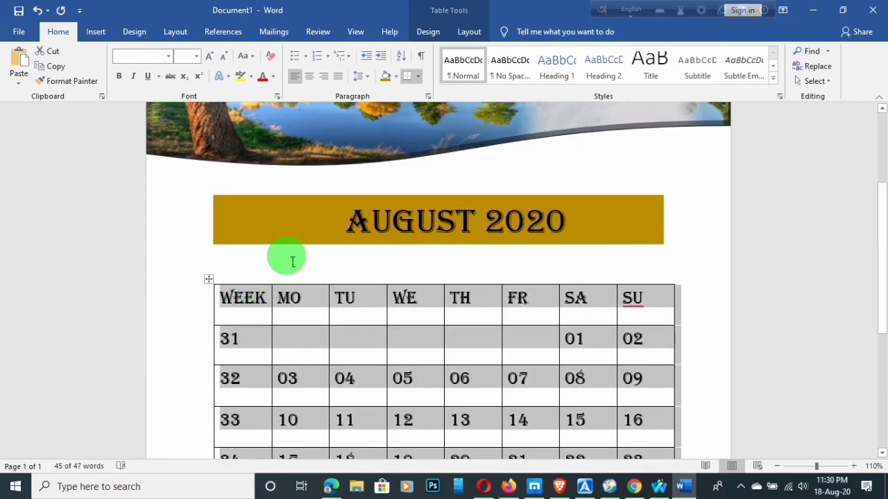
{"action": "left_click", "coordinate": [427, 34]}
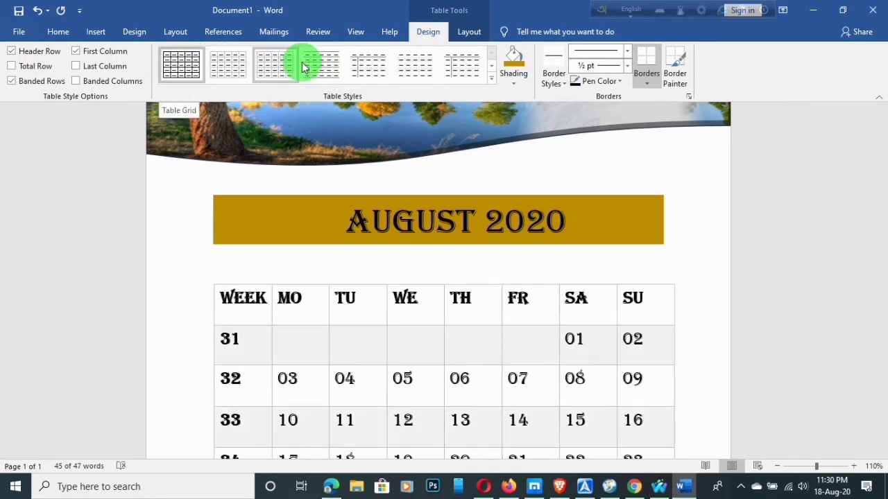
{"action": "left_click", "coordinate": [490, 80]}
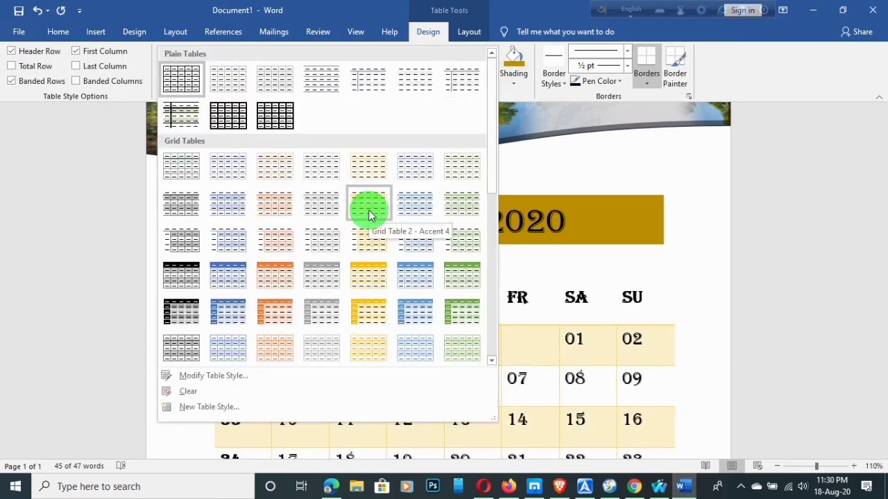
{"action": "left_click", "coordinate": [465, 284]}
{"action": "scroll", "coordinate": [481, 312], "scroll_direction": "down", "scroll_amount": 5}
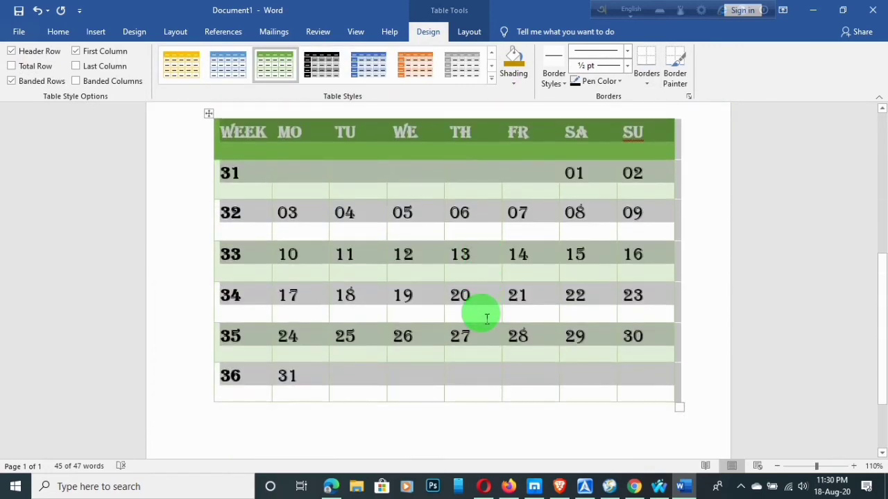
- Add the text line "MIRDHA TIPS&TIPE" below the table, leaving one blank line between them
{"action": "scroll", "coordinate": [479, 316], "scroll_direction": "down", "scroll_amount": 3}
{"action": "left_click", "coordinate": [234, 371]}
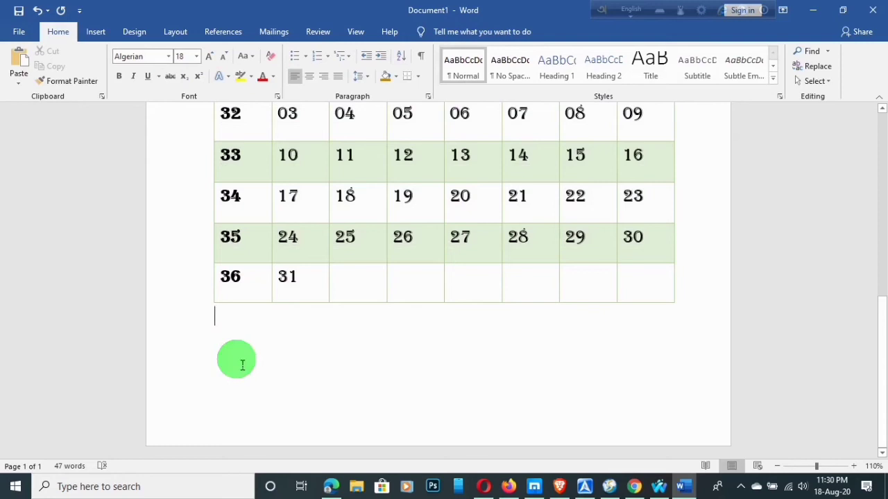
{"action": "key", "text": "Return"}
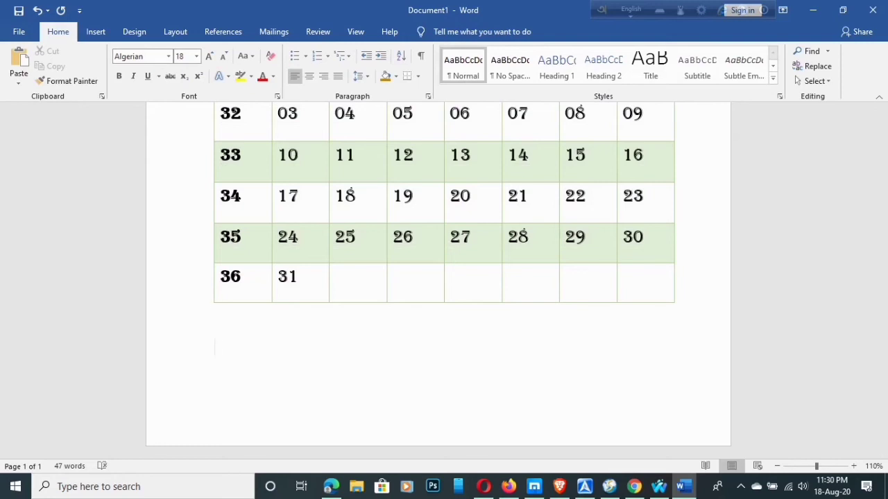
{"action": "type", "text": "MIRDHA"}
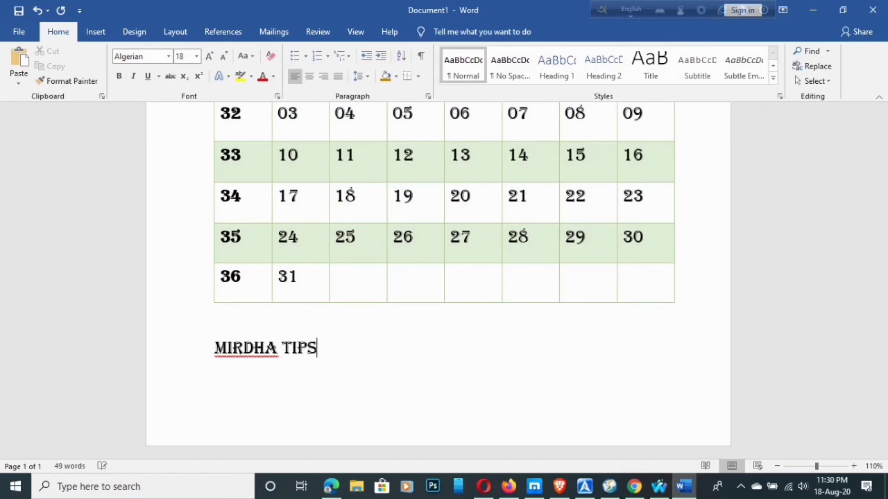
{"action": "type", "text": "TIPS"}
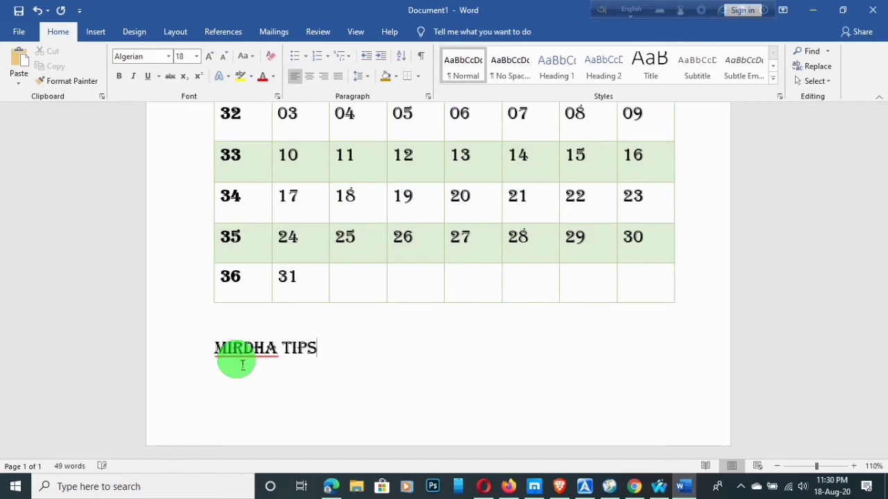
{"action": "type", "text": "&T"}
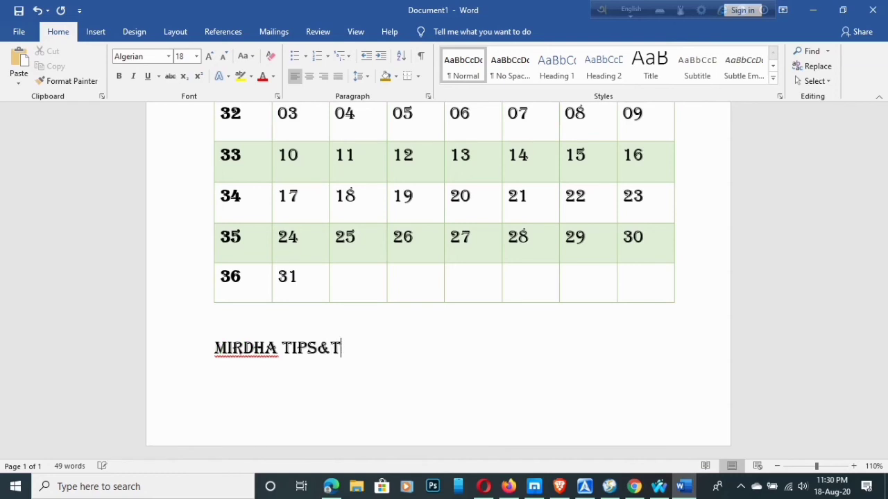
{"action": "type", "text": "IPE"}
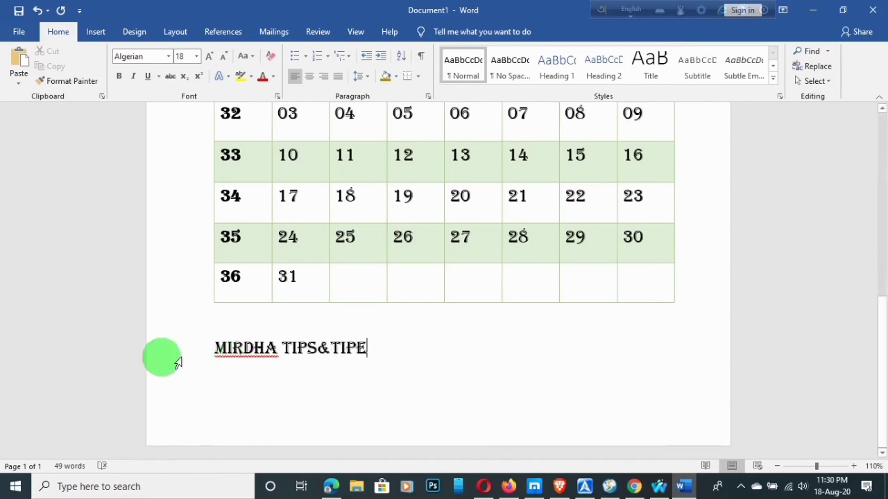
- Centre the MIRDHA TIPS&TIPE line and set its font size to 28
{"action": "left_click_drag", "start_coordinate": [215, 348], "coordinate": [393, 340]}
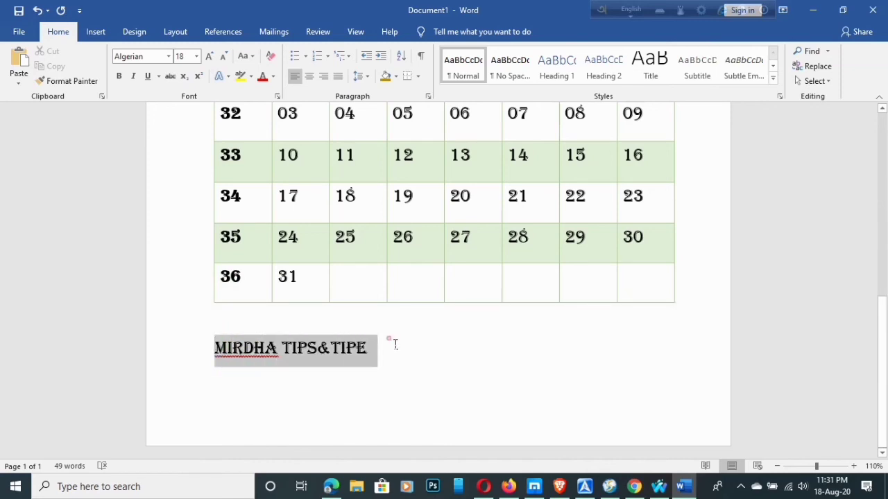
{"action": "left_click", "coordinate": [309, 77]}
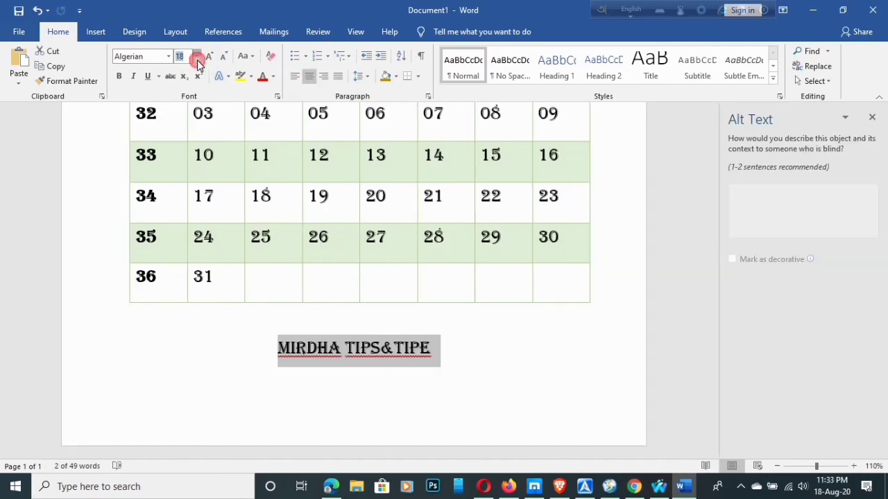
{"action": "left_click", "coordinate": [196, 56]}
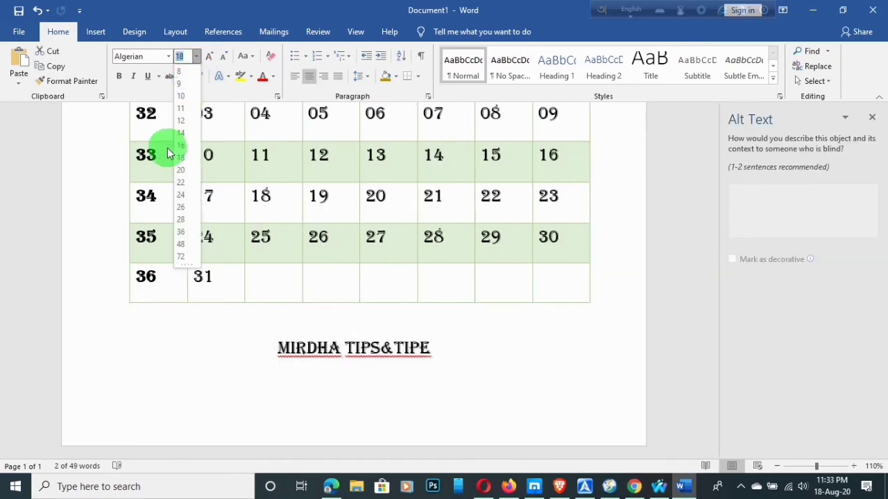
{"action": "left_click", "coordinate": [182, 220]}
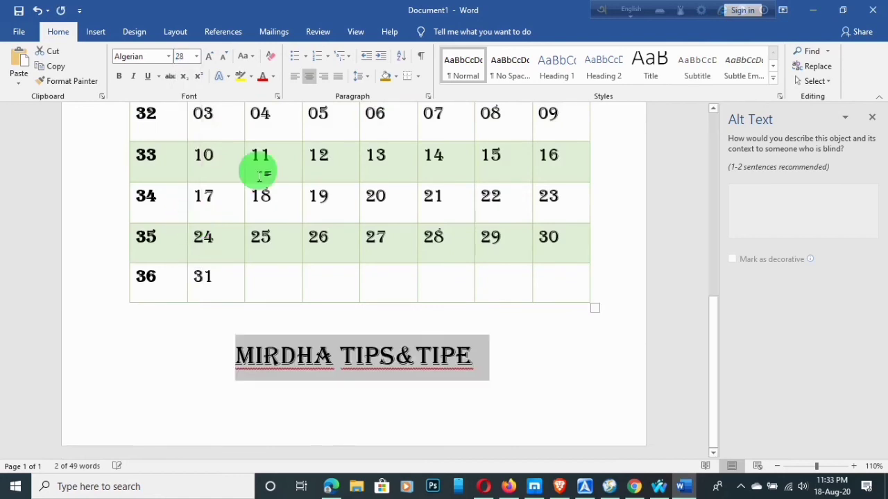
- Colour the MIRDHA TIPS&TIPE text with the darkest blue theme shade and give it a gradient from the light variations
{"action": "left_click", "coordinate": [274, 78]}
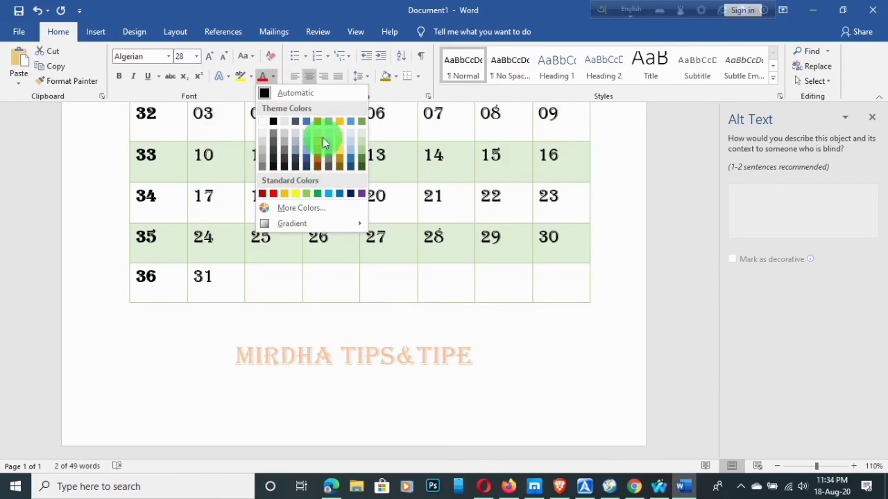
{"action": "left_click", "coordinate": [353, 168]}
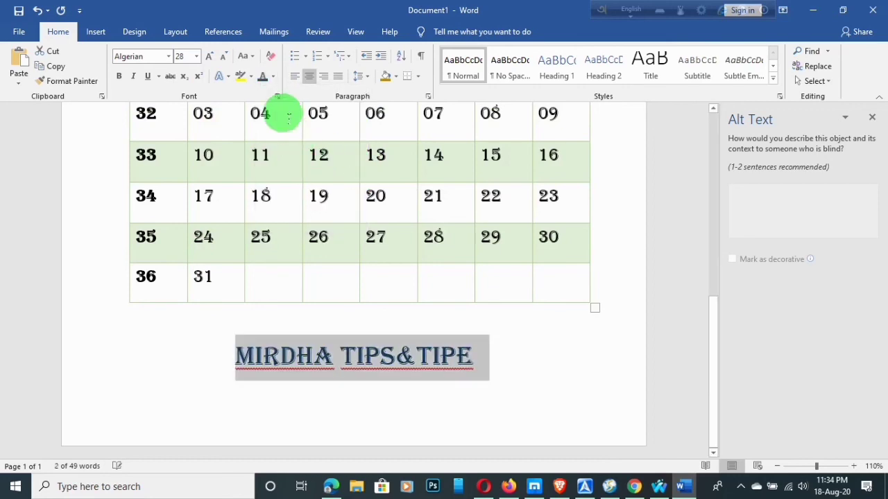
{"action": "left_click", "coordinate": [271, 77]}
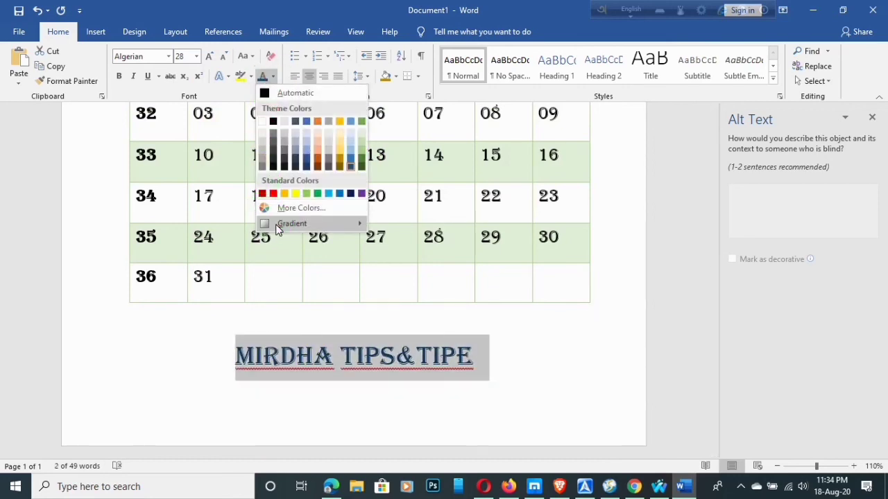
{"action": "mouse_move", "coordinate": [274, 223]}
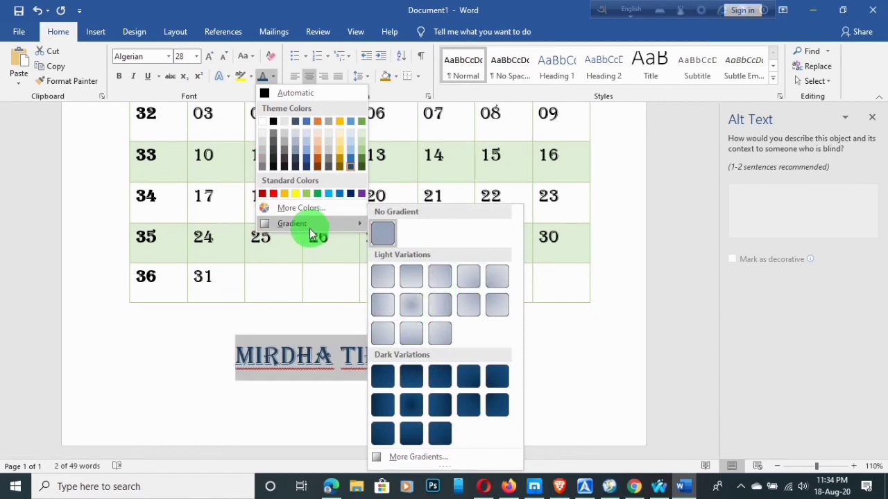
{"action": "left_click", "coordinate": [506, 315]}
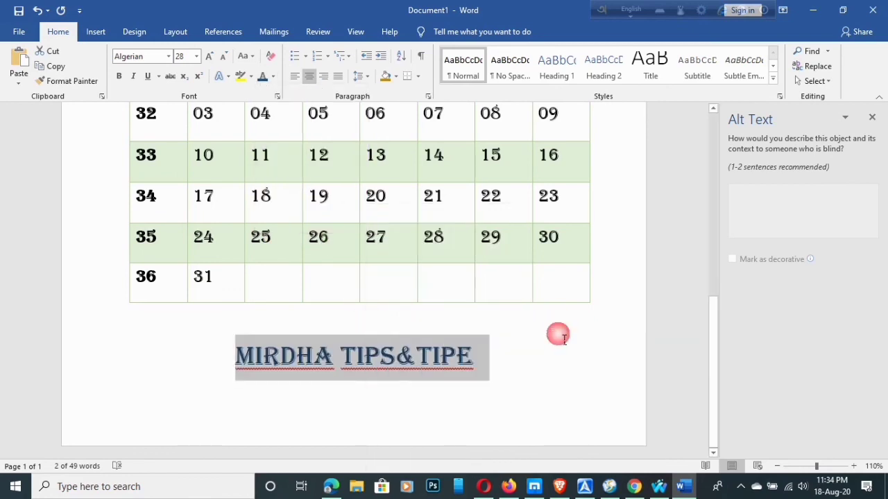
{"action": "left_click", "coordinate": [219, 349]}
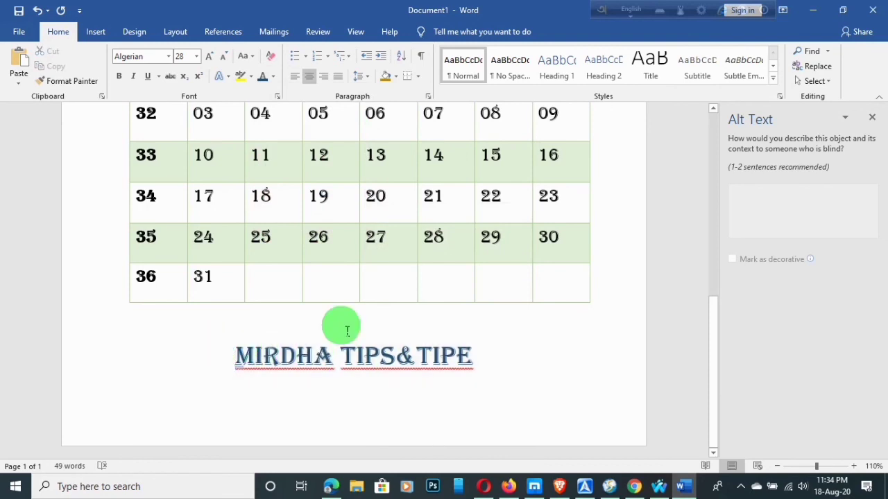
{"action": "left_click", "coordinate": [511, 322]}
- Examine the whole calendar page at 50% zoom, from the picture header to the text line below the table
{"action": "scroll", "coordinate": [516, 305], "scroll_direction": "up", "scroll_amount": 2}
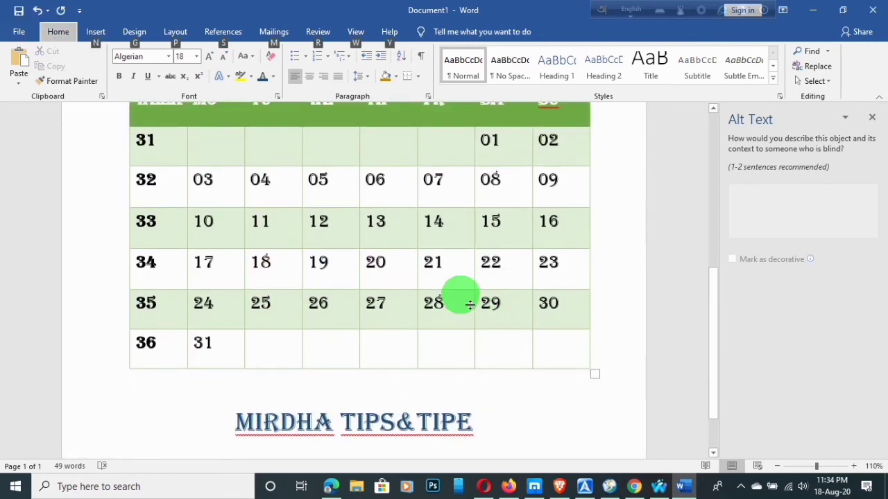
{"action": "key", "text": "alt"}
{"action": "scroll", "coordinate": [515, 395], "scroll_direction": "up", "scroll_amount": 2}
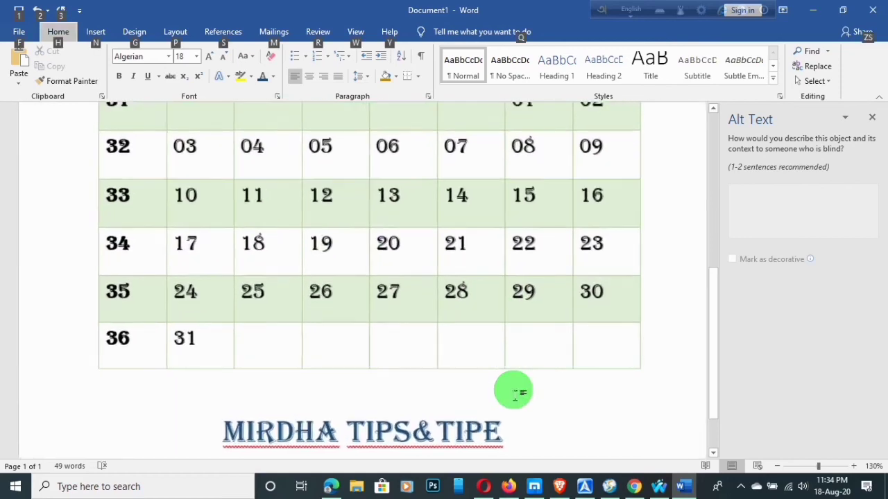
{"action": "scroll", "coordinate": [515, 395], "scroll_direction": "down", "scroll_amount": 3}
{"action": "scroll", "coordinate": [513, 393], "scroll_direction": "down", "scroll_amount": 5}
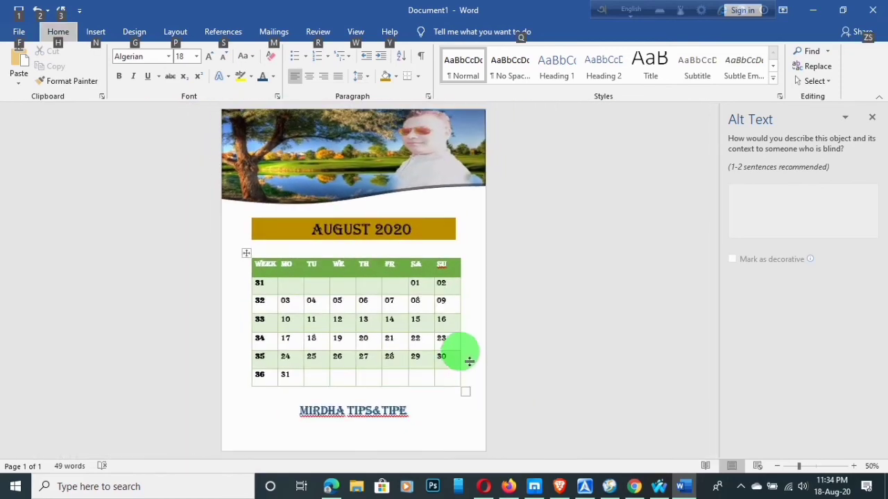
{"action": "scroll", "coordinate": [456, 326], "scroll_direction": "up", "scroll_amount": 1}
{"action": "scroll", "coordinate": [454, 324], "scroll_direction": "down", "scroll_amount": 1}
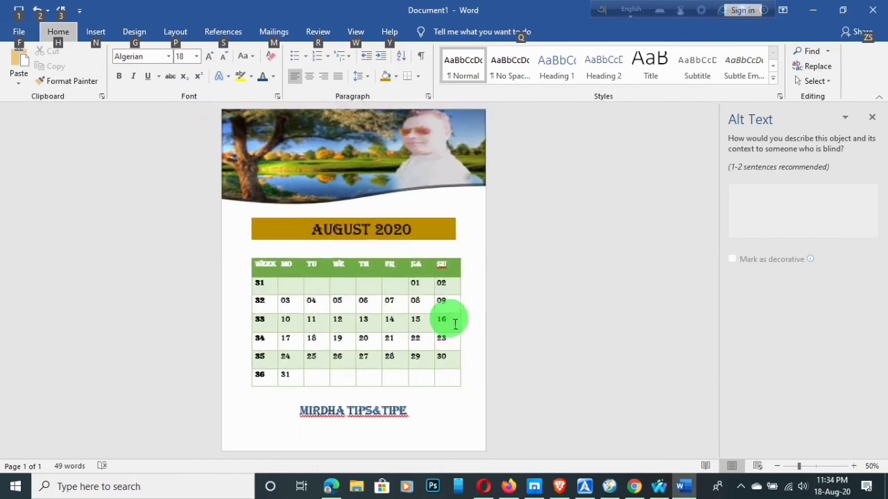
{"action": "left_click", "coordinate": [475, 247]}
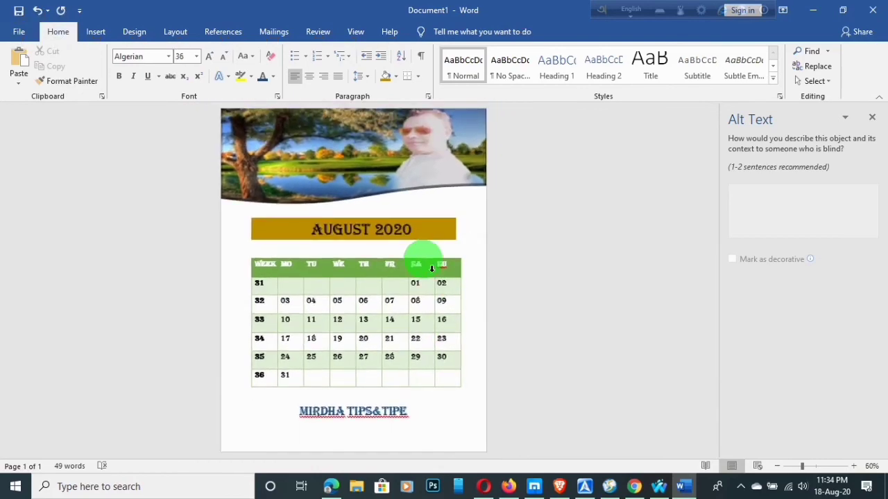
{"action": "scroll", "coordinate": [420, 263], "scroll_direction": "up", "scroll_amount": 1}
{"action": "scroll", "coordinate": [449, 248], "scroll_direction": "up", "scroll_amount": 1}
{"action": "scroll", "coordinate": [451, 247], "scroll_direction": "down", "scroll_amount": 2}
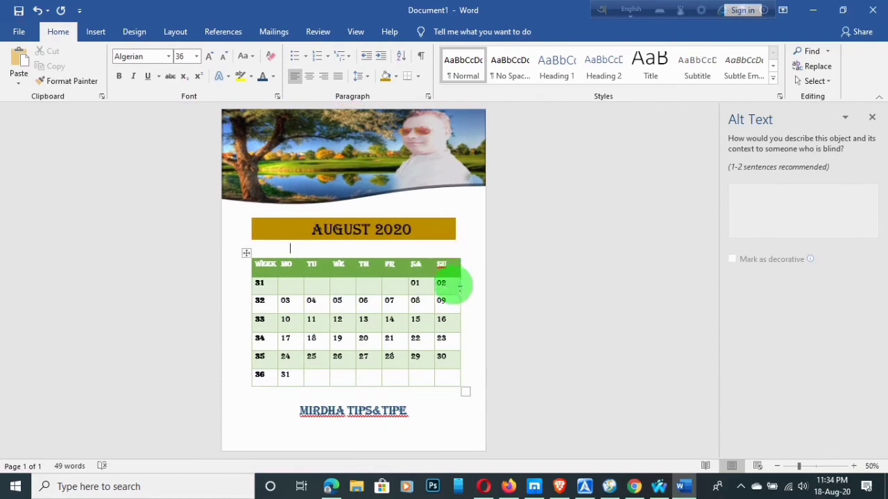
{"action": "left_click", "coordinate": [462, 260]}
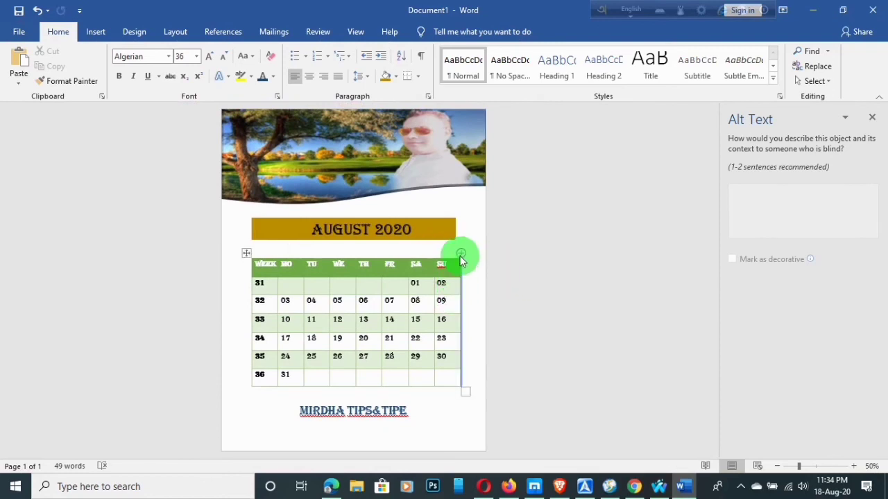
{"action": "left_click", "coordinate": [480, 240]}
{"action": "left_click", "coordinate": [536, 307]}
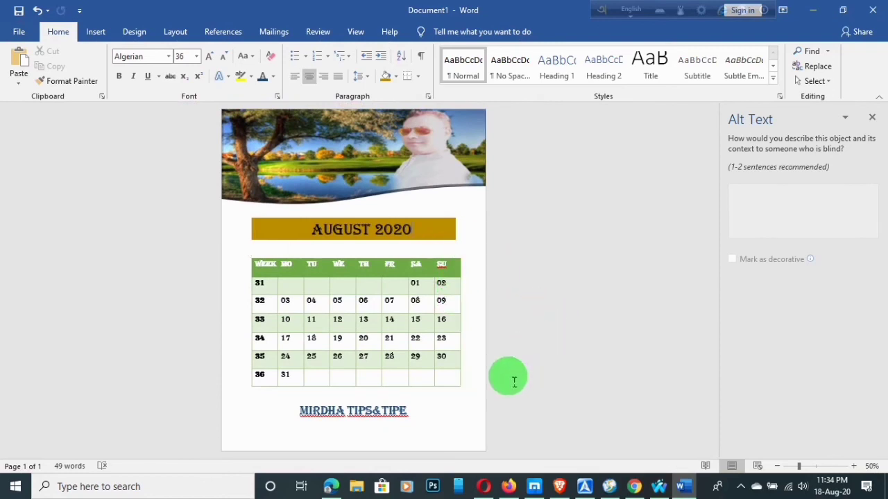